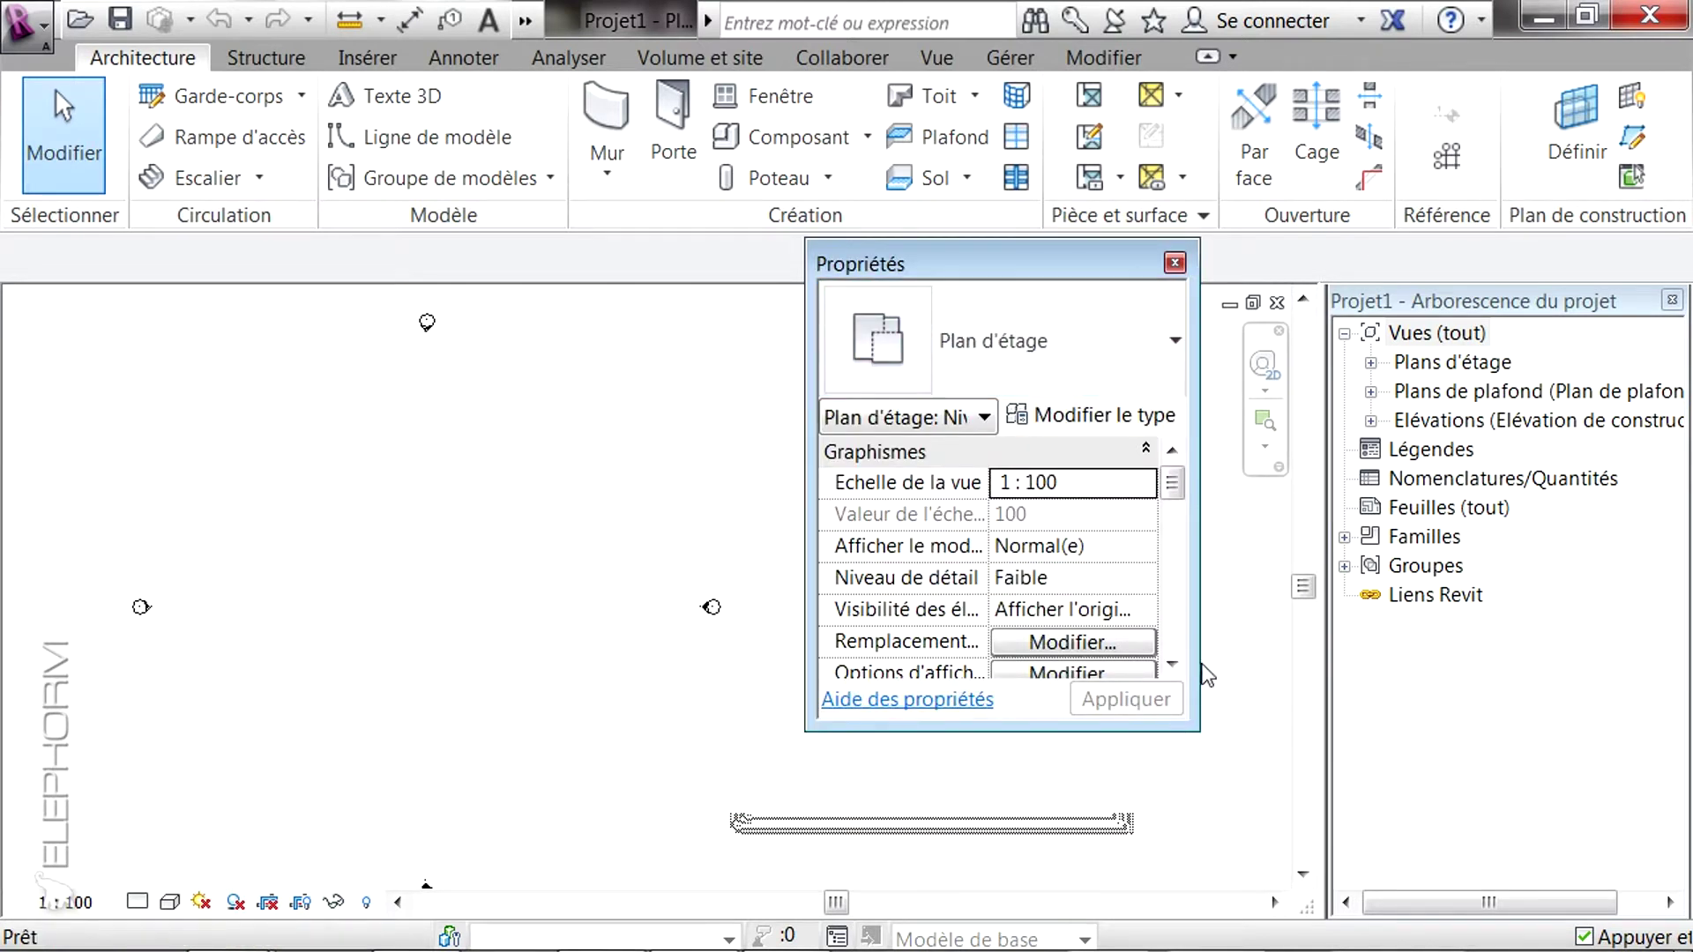
# Step: Close the floating Properties palette and display it again through the user interface options
pyautogui.click(1175, 262)
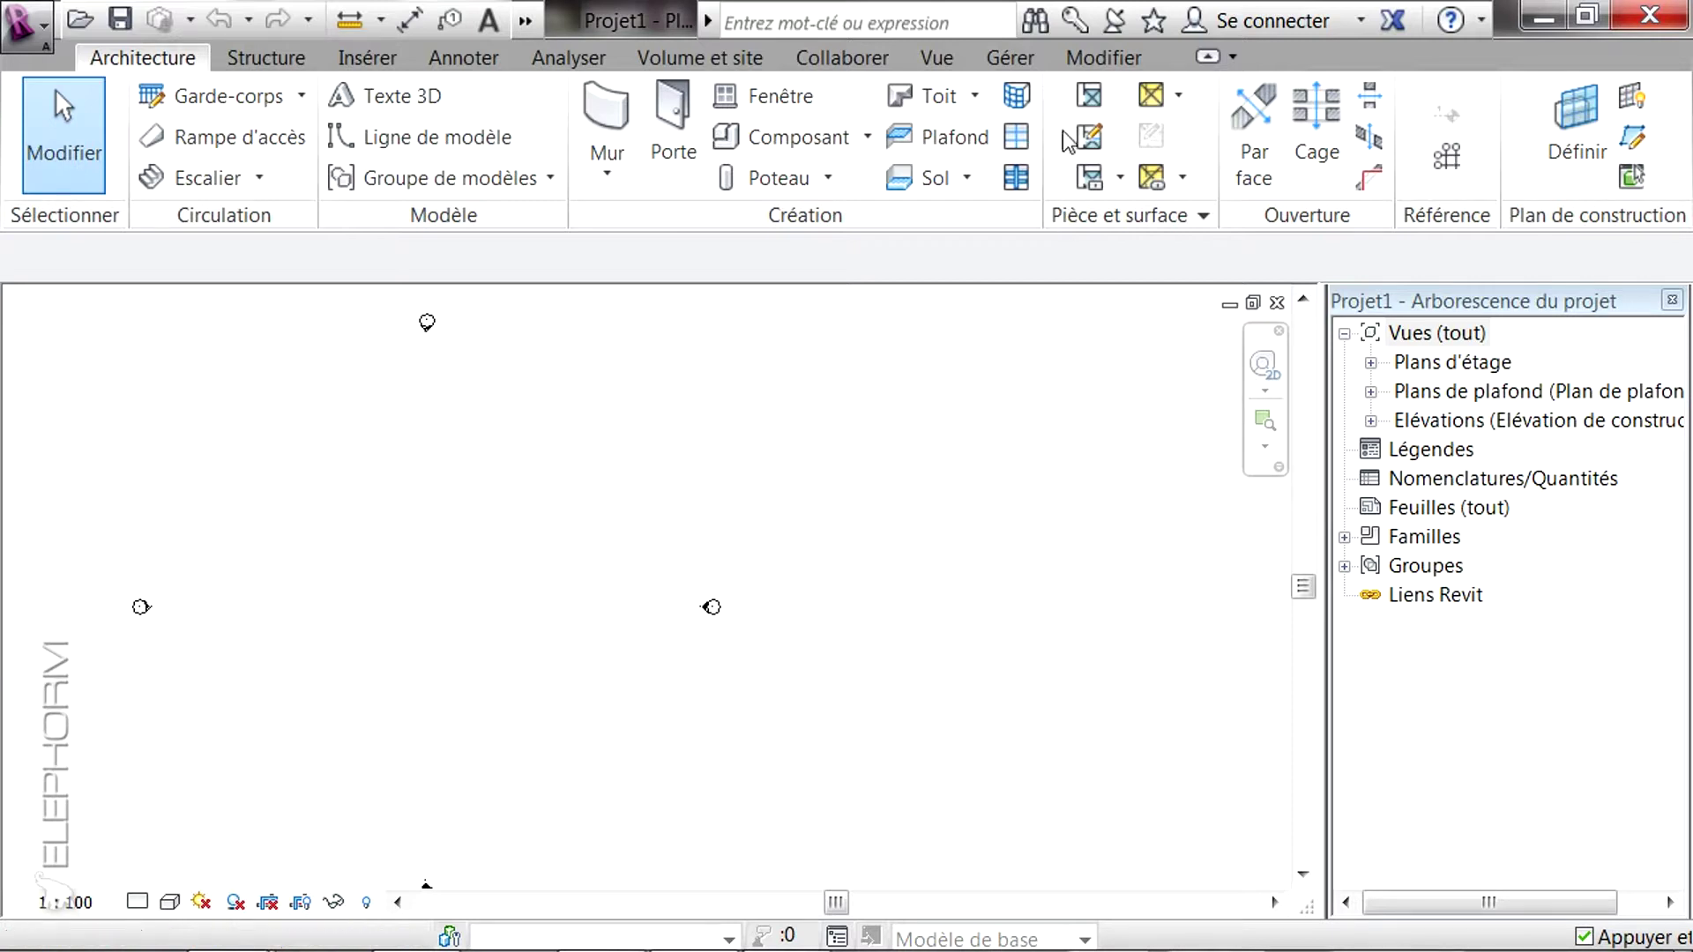
pyautogui.click(937, 58)
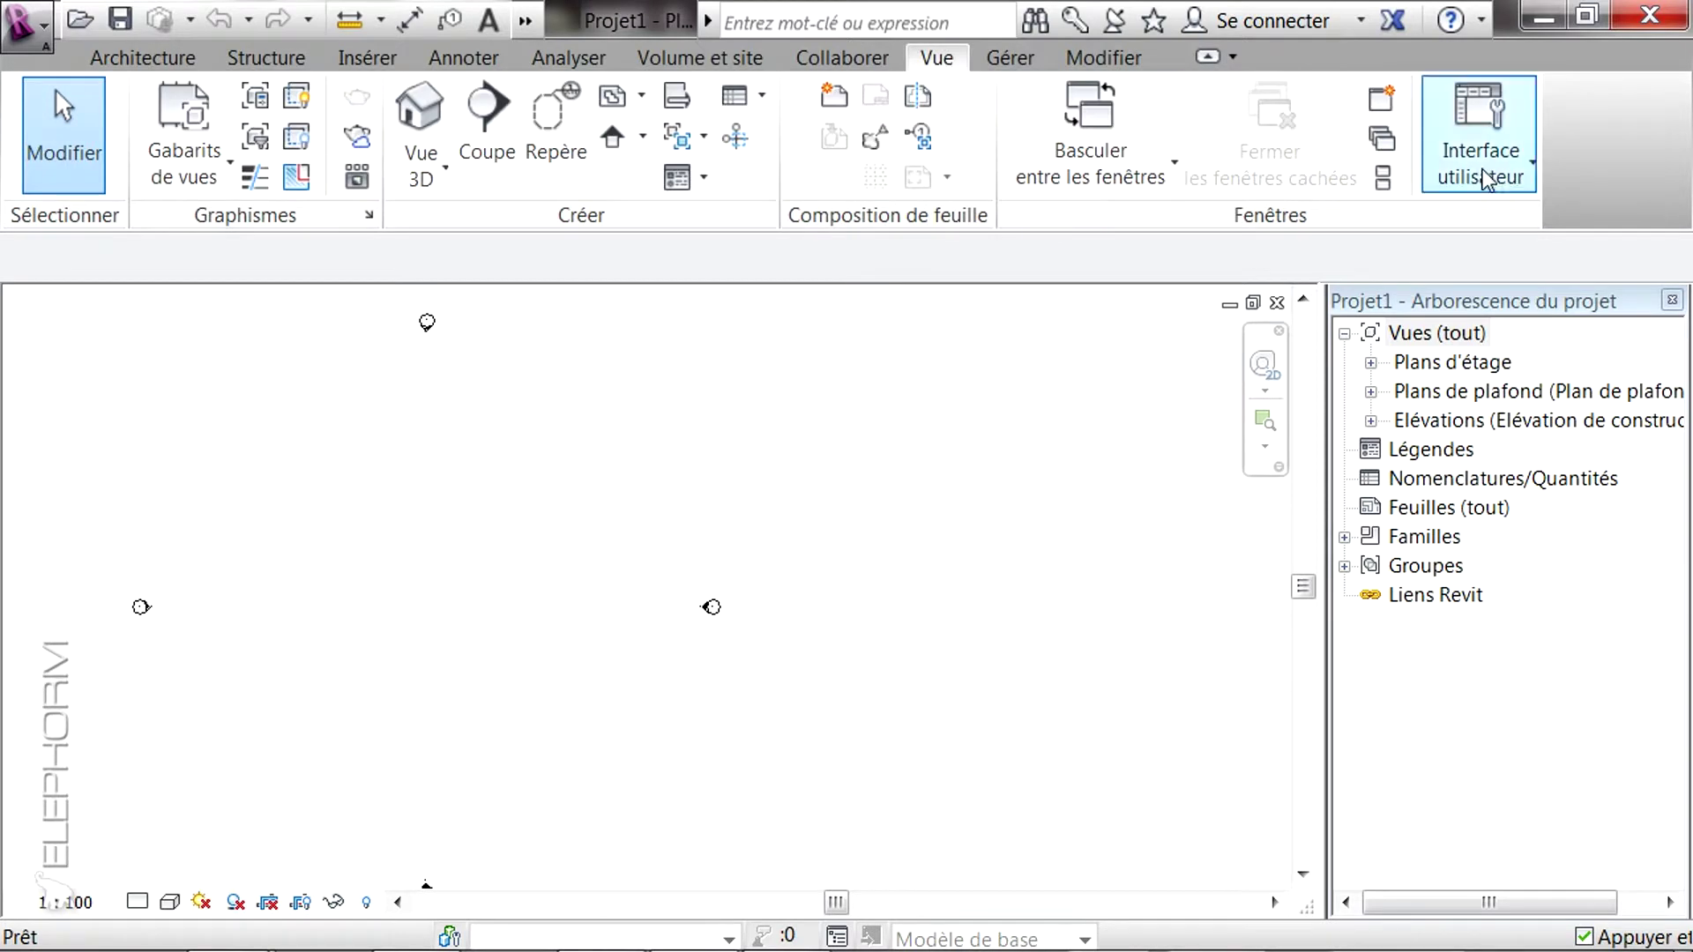
pyautogui.click(1527, 180)
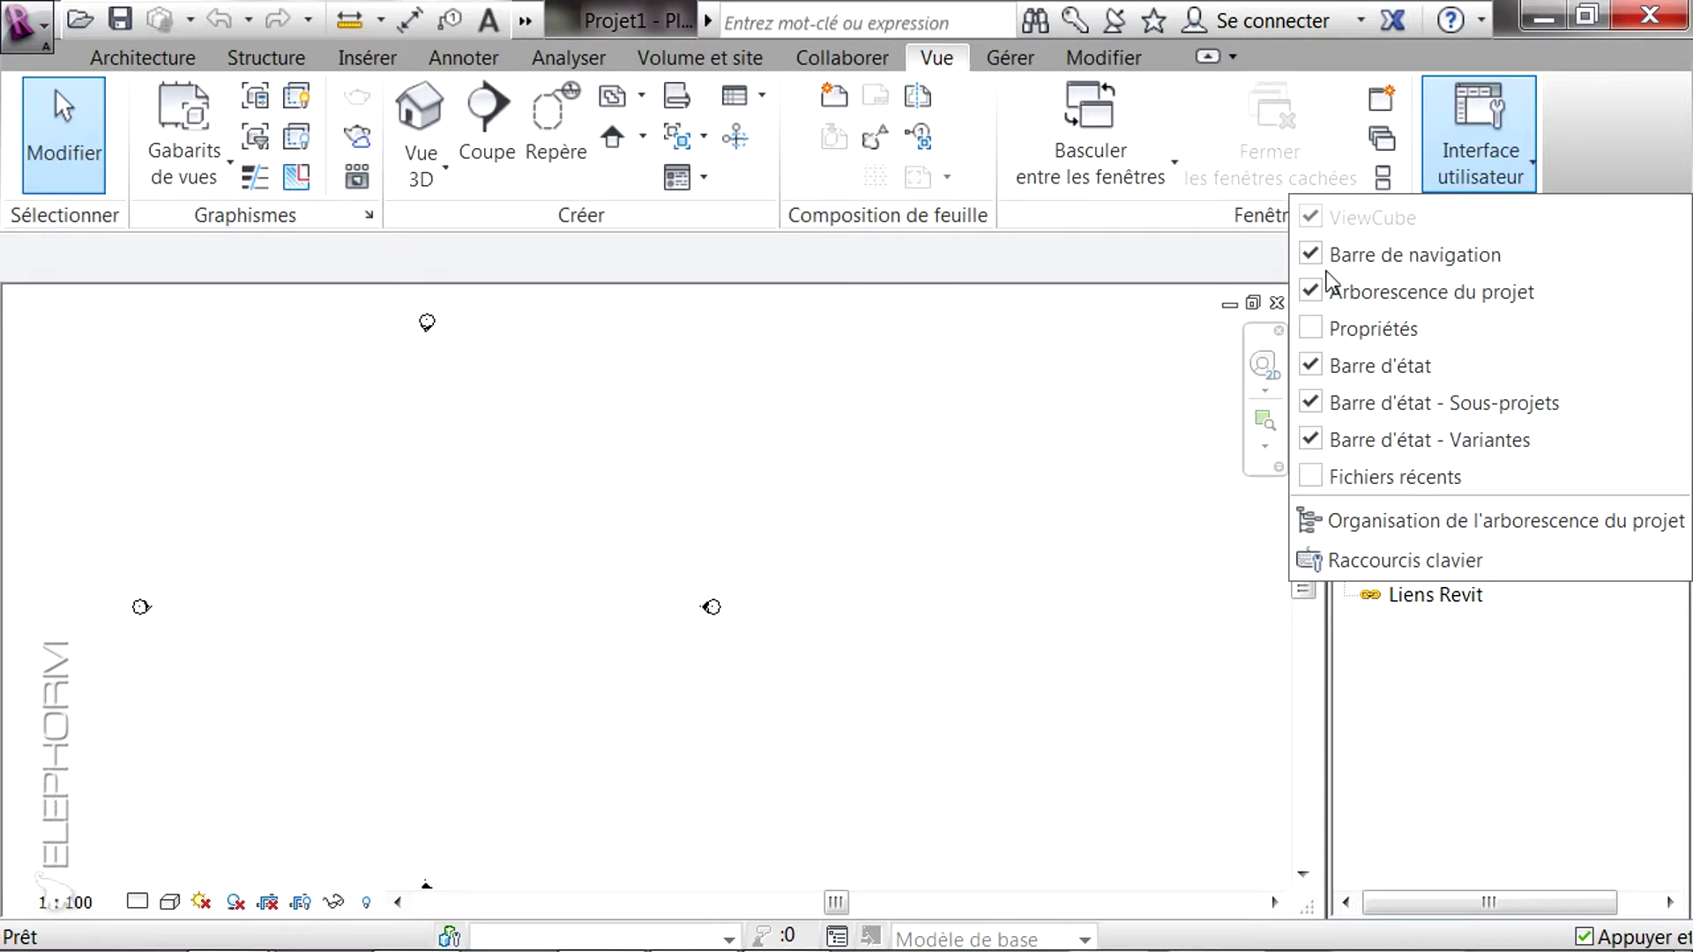
pyautogui.click(1320, 327)
# Step: Dock the floating Properties palette beside the drawing area, on the side opposite the project browser
pyautogui.moveTo(1038, 252); pyautogui.dragTo(853, 323)
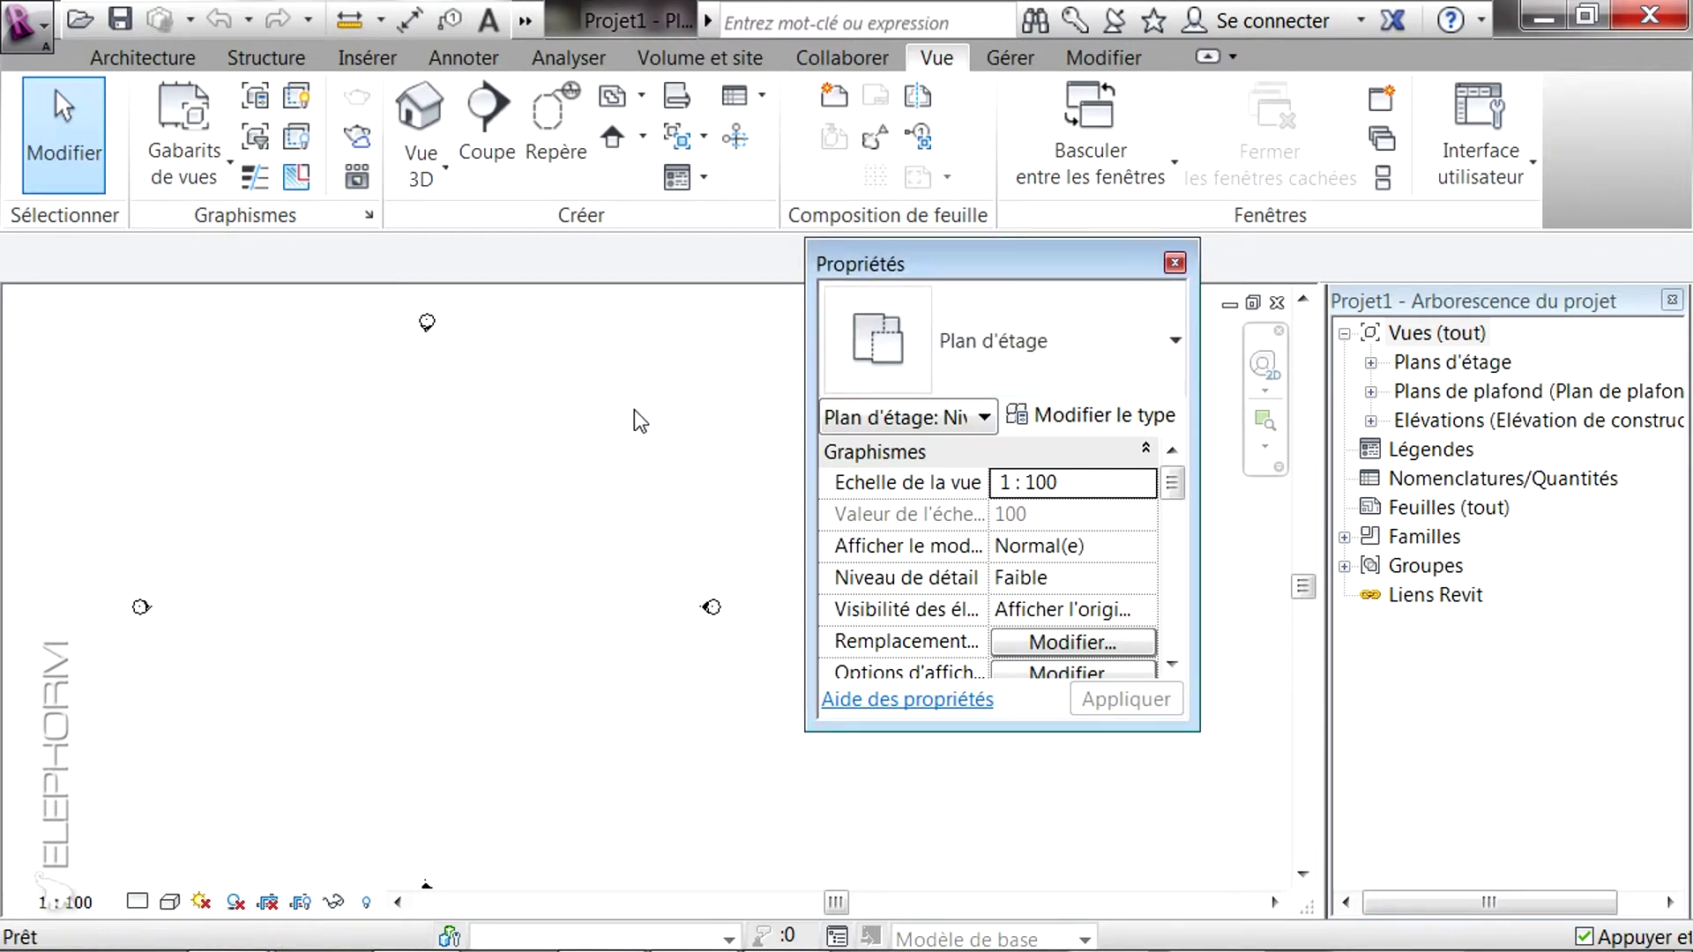
pyautogui.moveTo(634, 410); pyautogui.dragTo(633, 411)
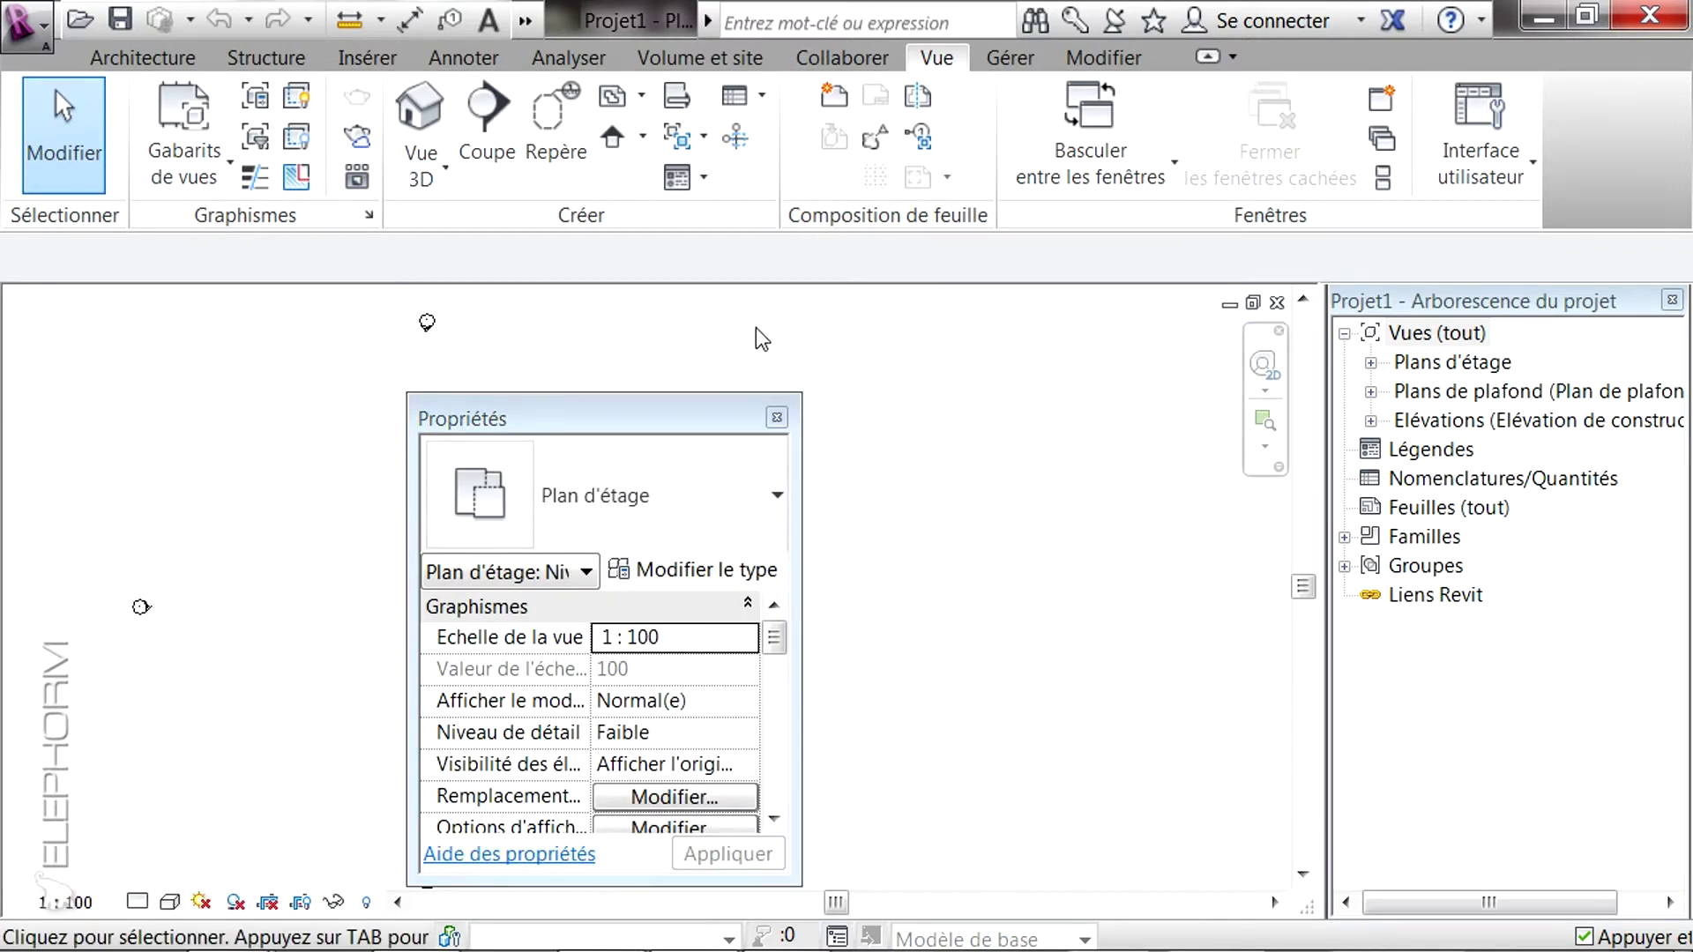
pyautogui.moveTo(568, 422); pyautogui.dragTo(356, 358)
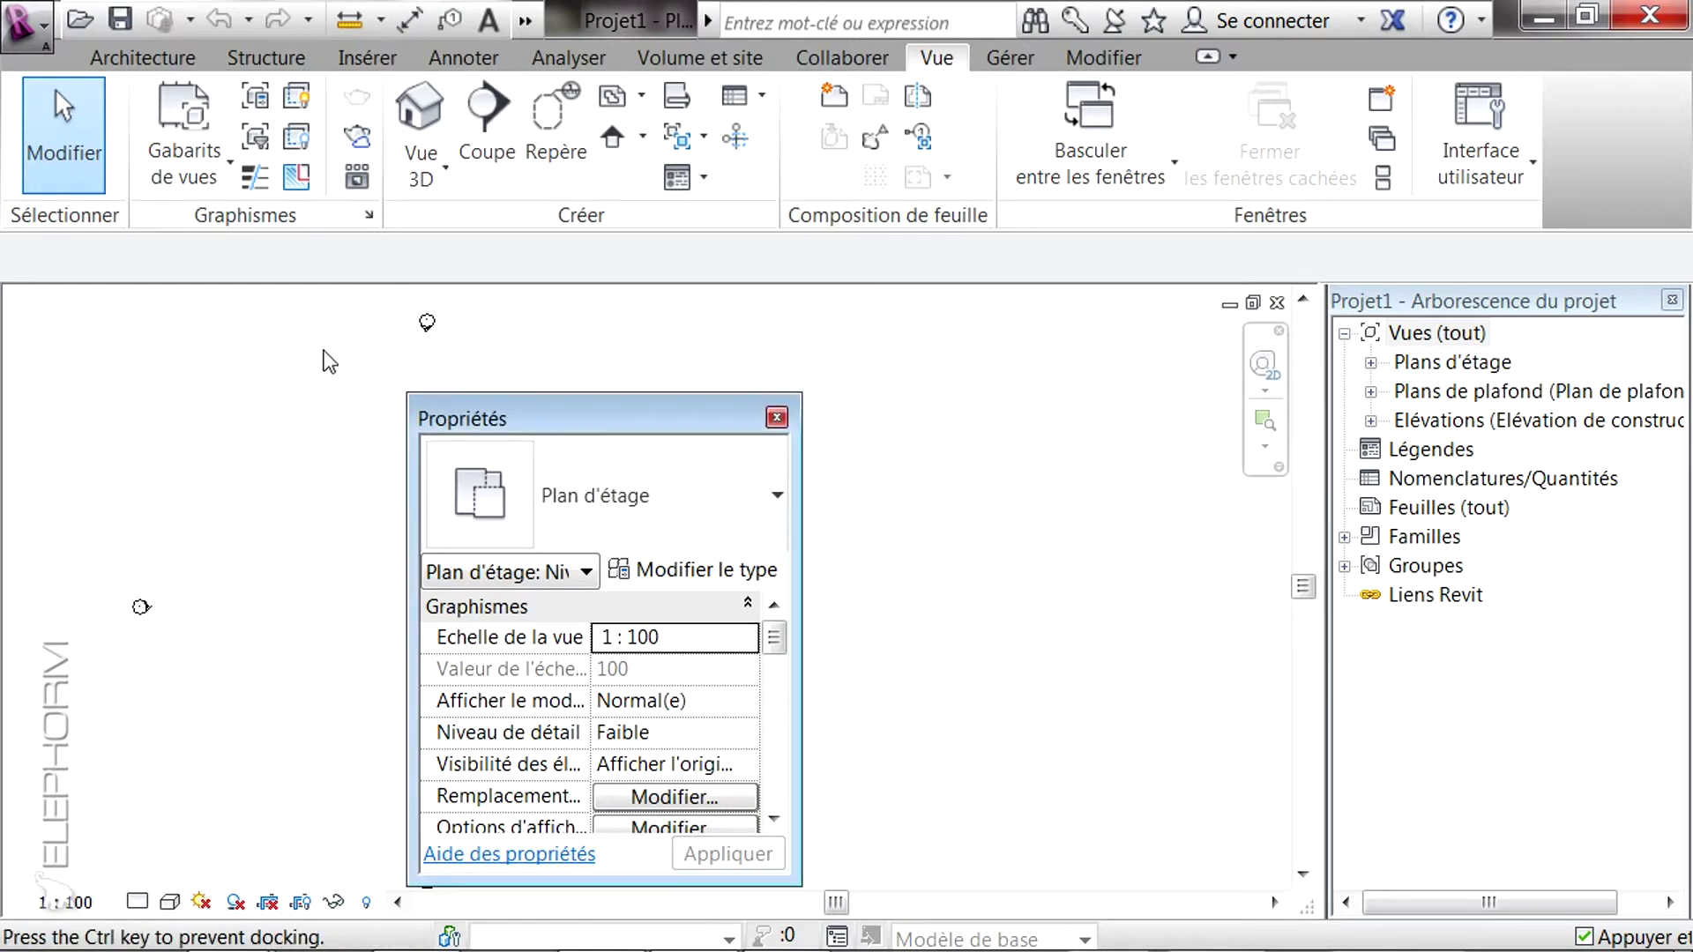
pyautogui.moveTo(141, 305); pyautogui.dragTo(99, 261)
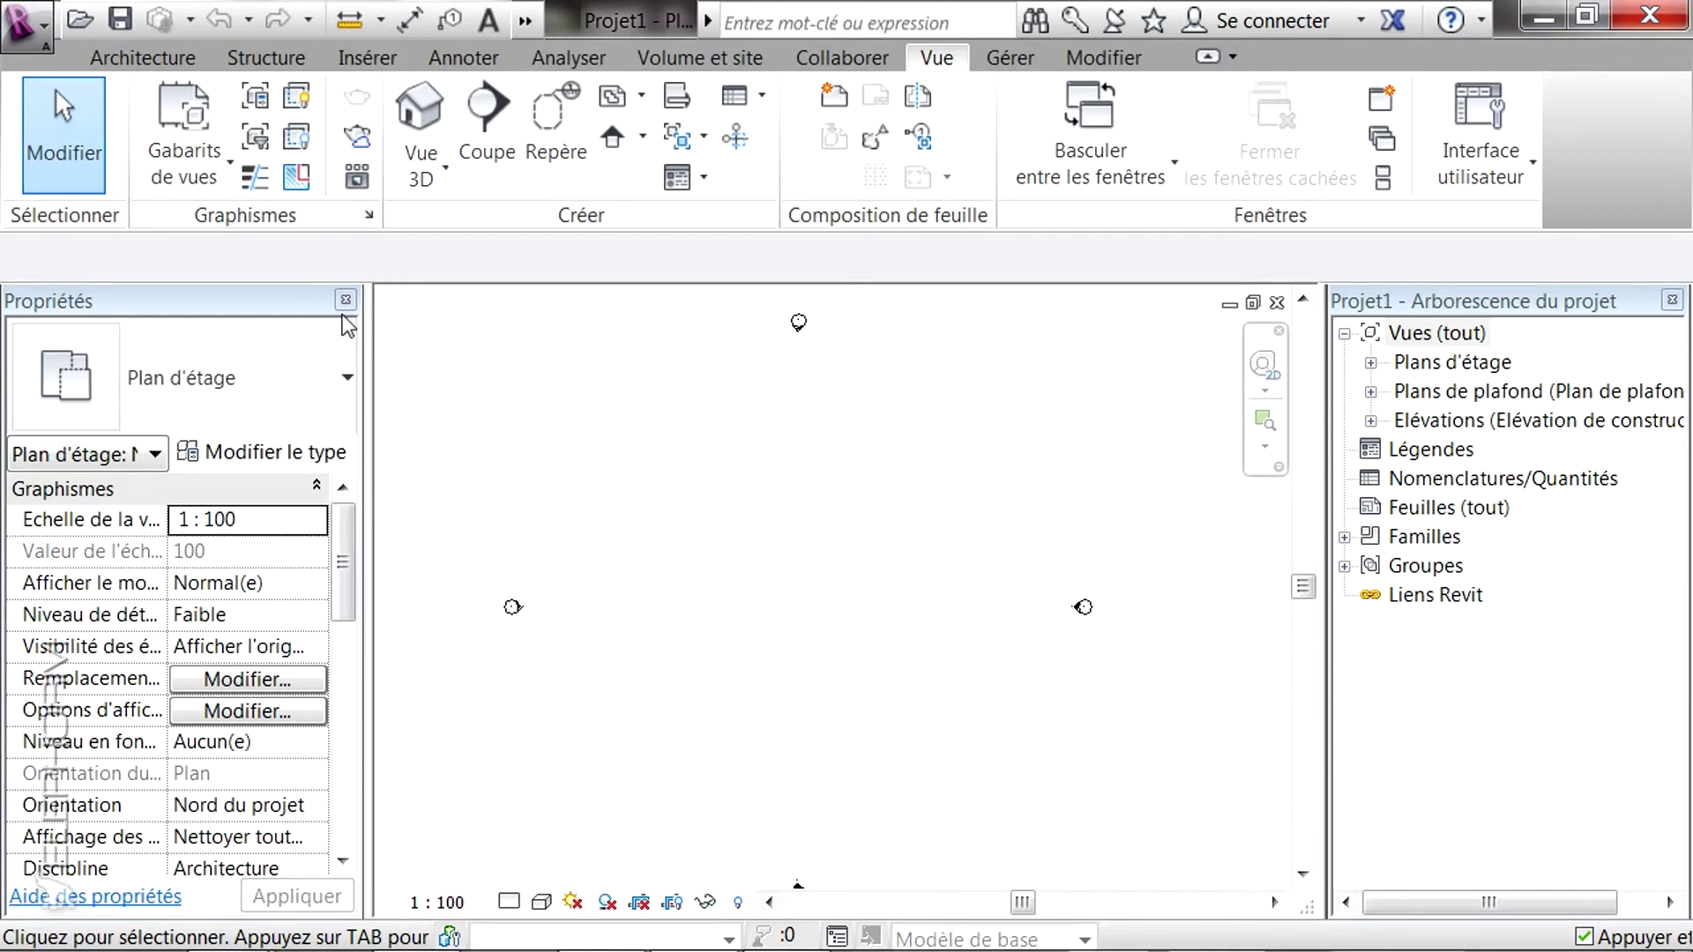
# Step: Examine the types available for the current floor plan view and its instance properties
pyautogui.click(346, 379)
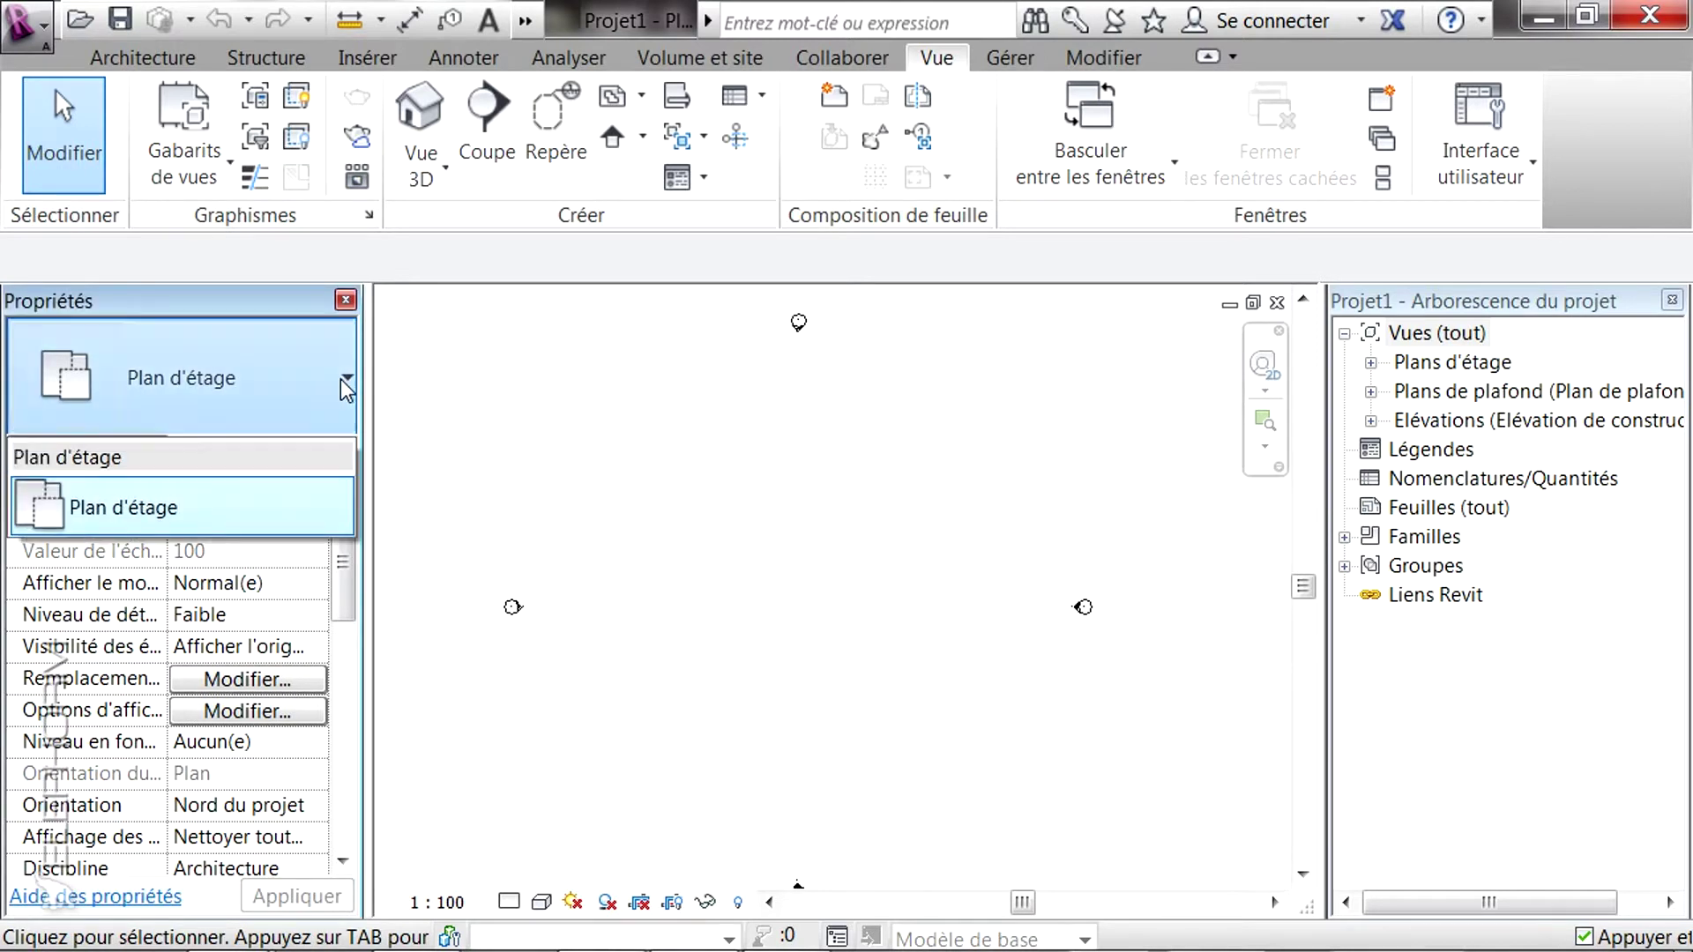
pyautogui.click(346, 380)
pyautogui.moveTo(341, 566); pyautogui.dragTo(346, 356)
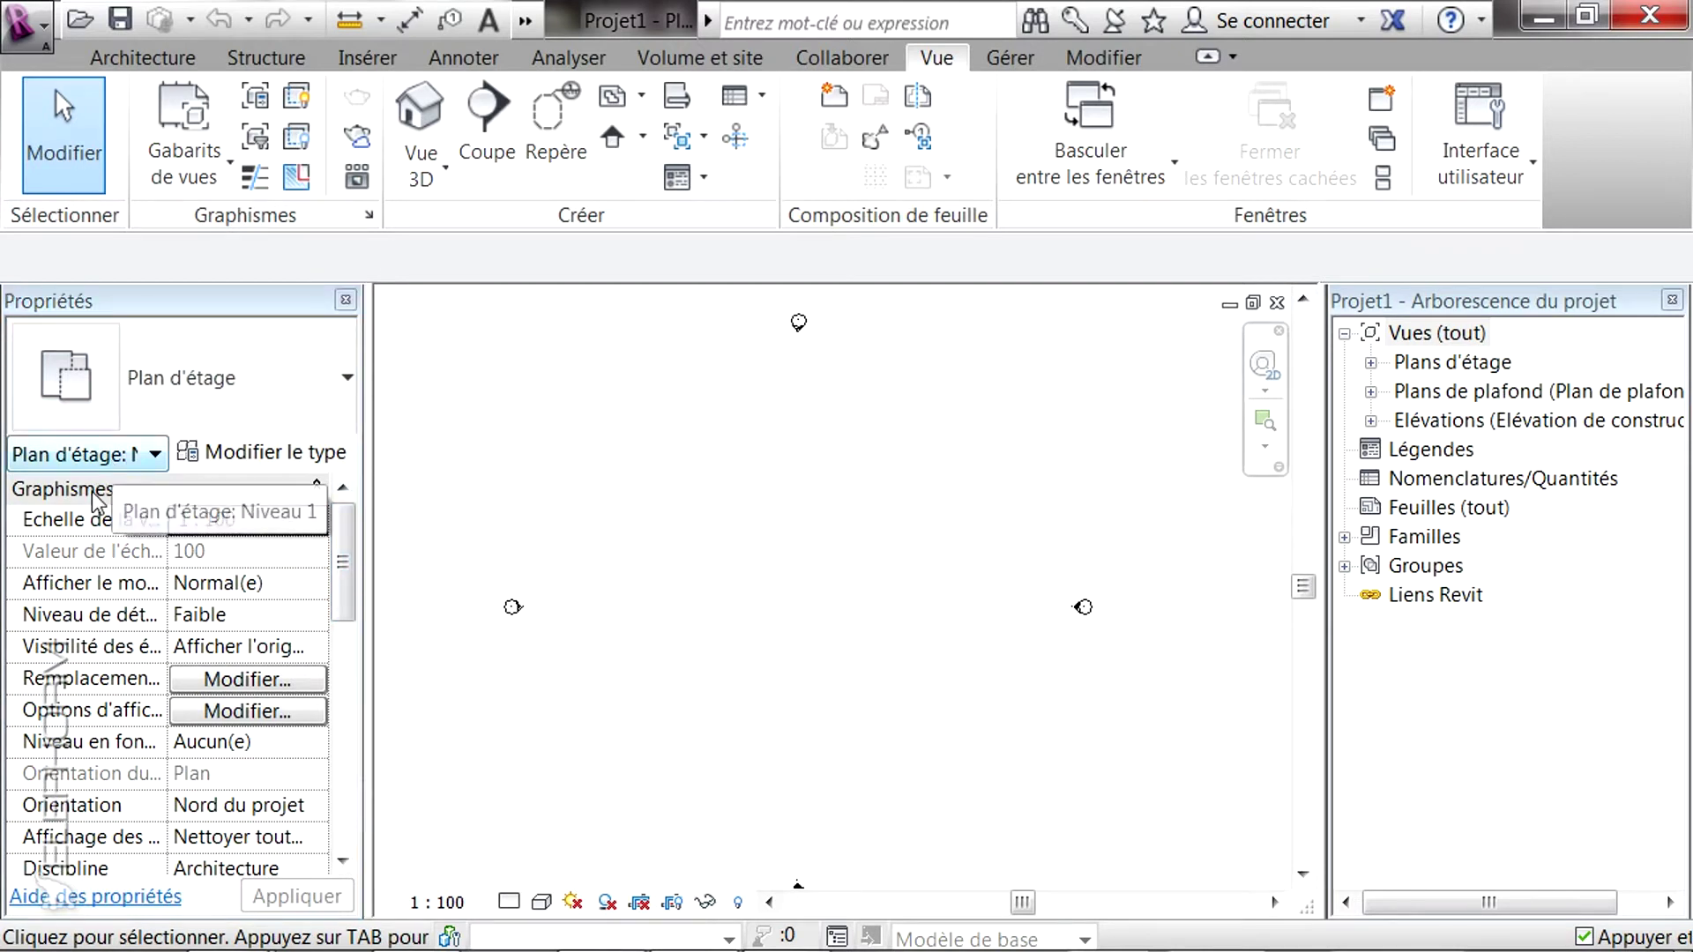
# Step: Start the Wall tool and examine the available wall types and the new wall's instance properties
pyautogui.click(145, 63)
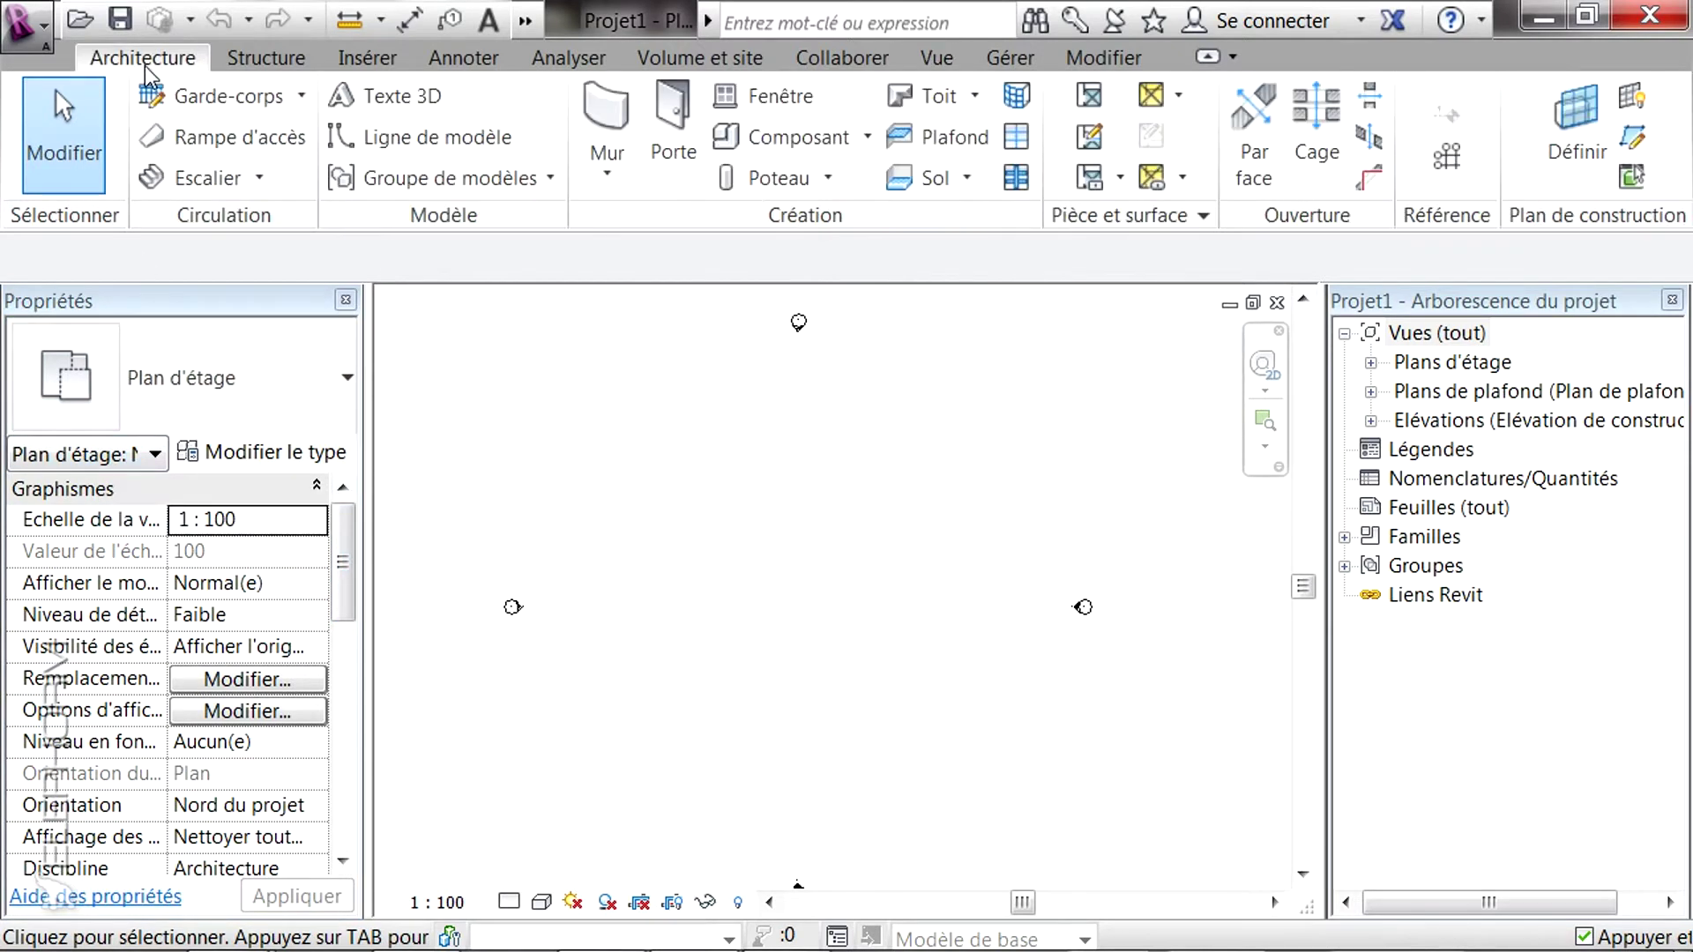
pyautogui.click(609, 114)
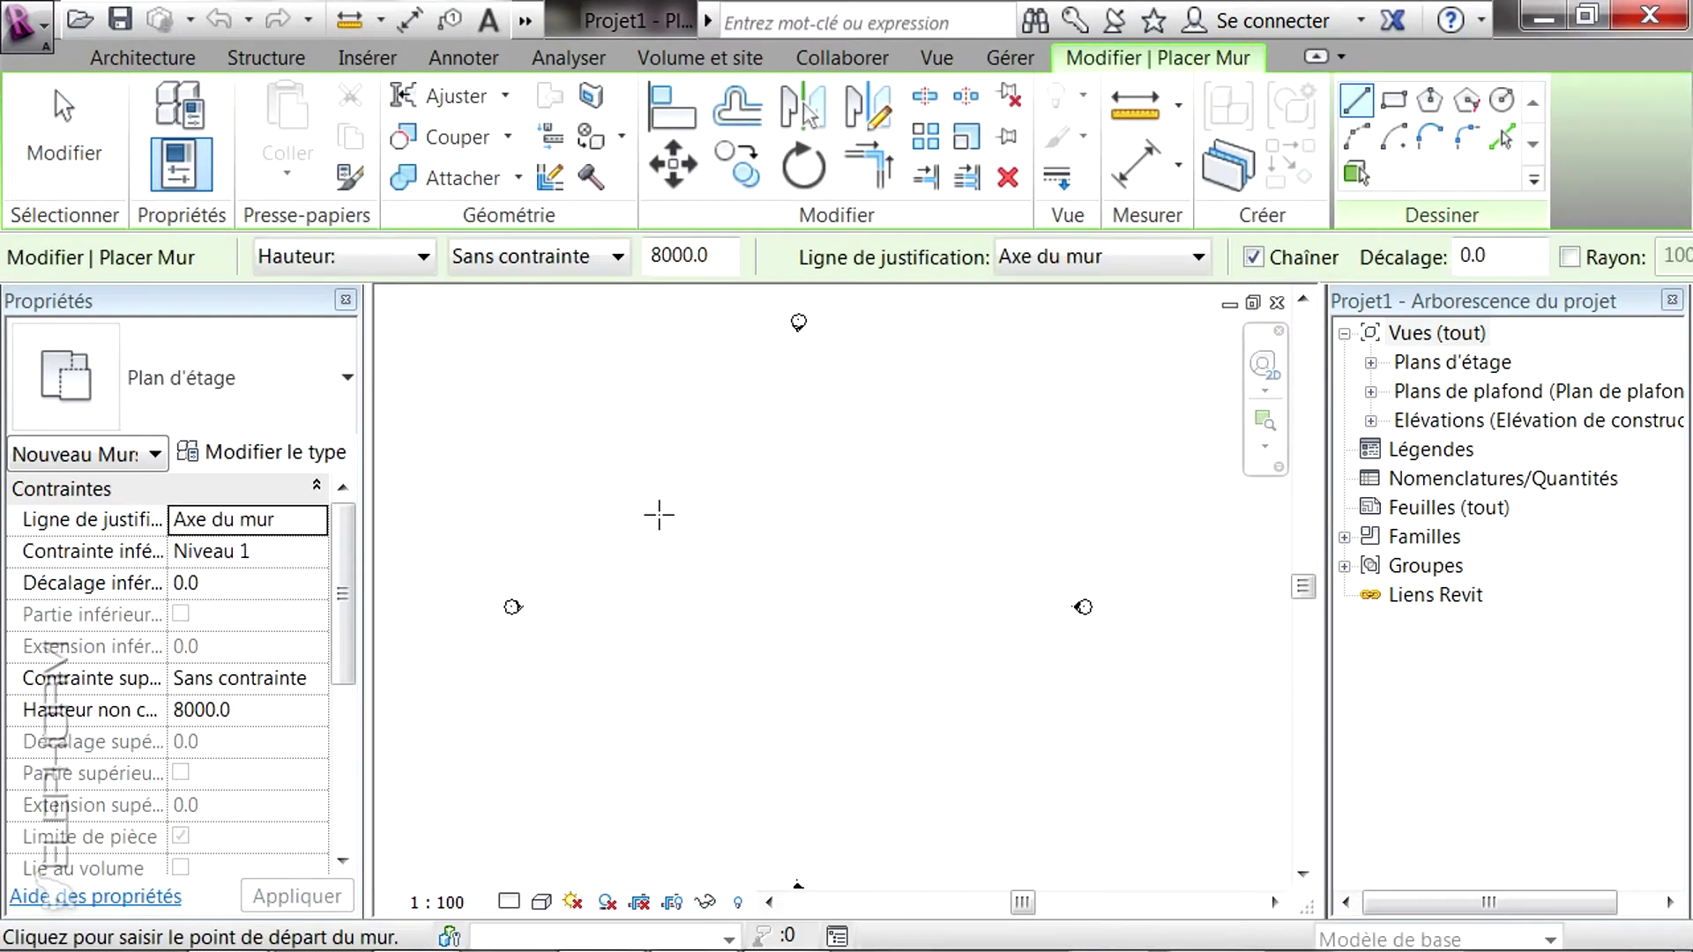
pyautogui.moveTo(345, 622); pyautogui.dragTo(342, 529)
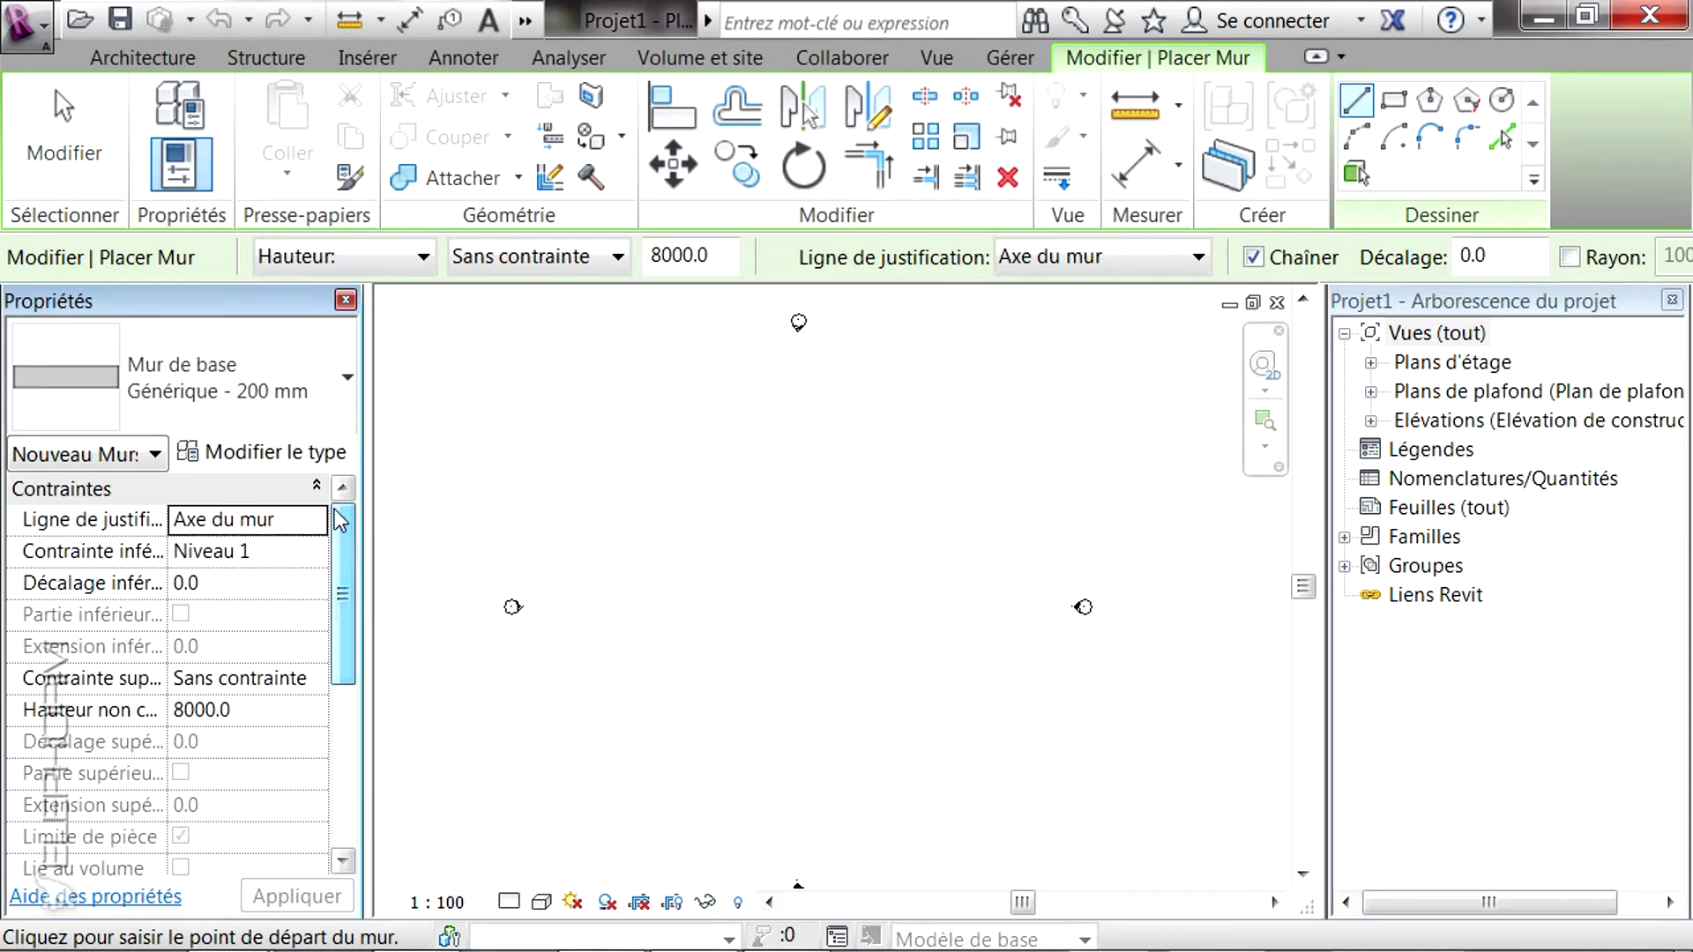
pyautogui.click(331, 386)
pyautogui.moveTo(540, 630); pyautogui.dragTo(540, 459)
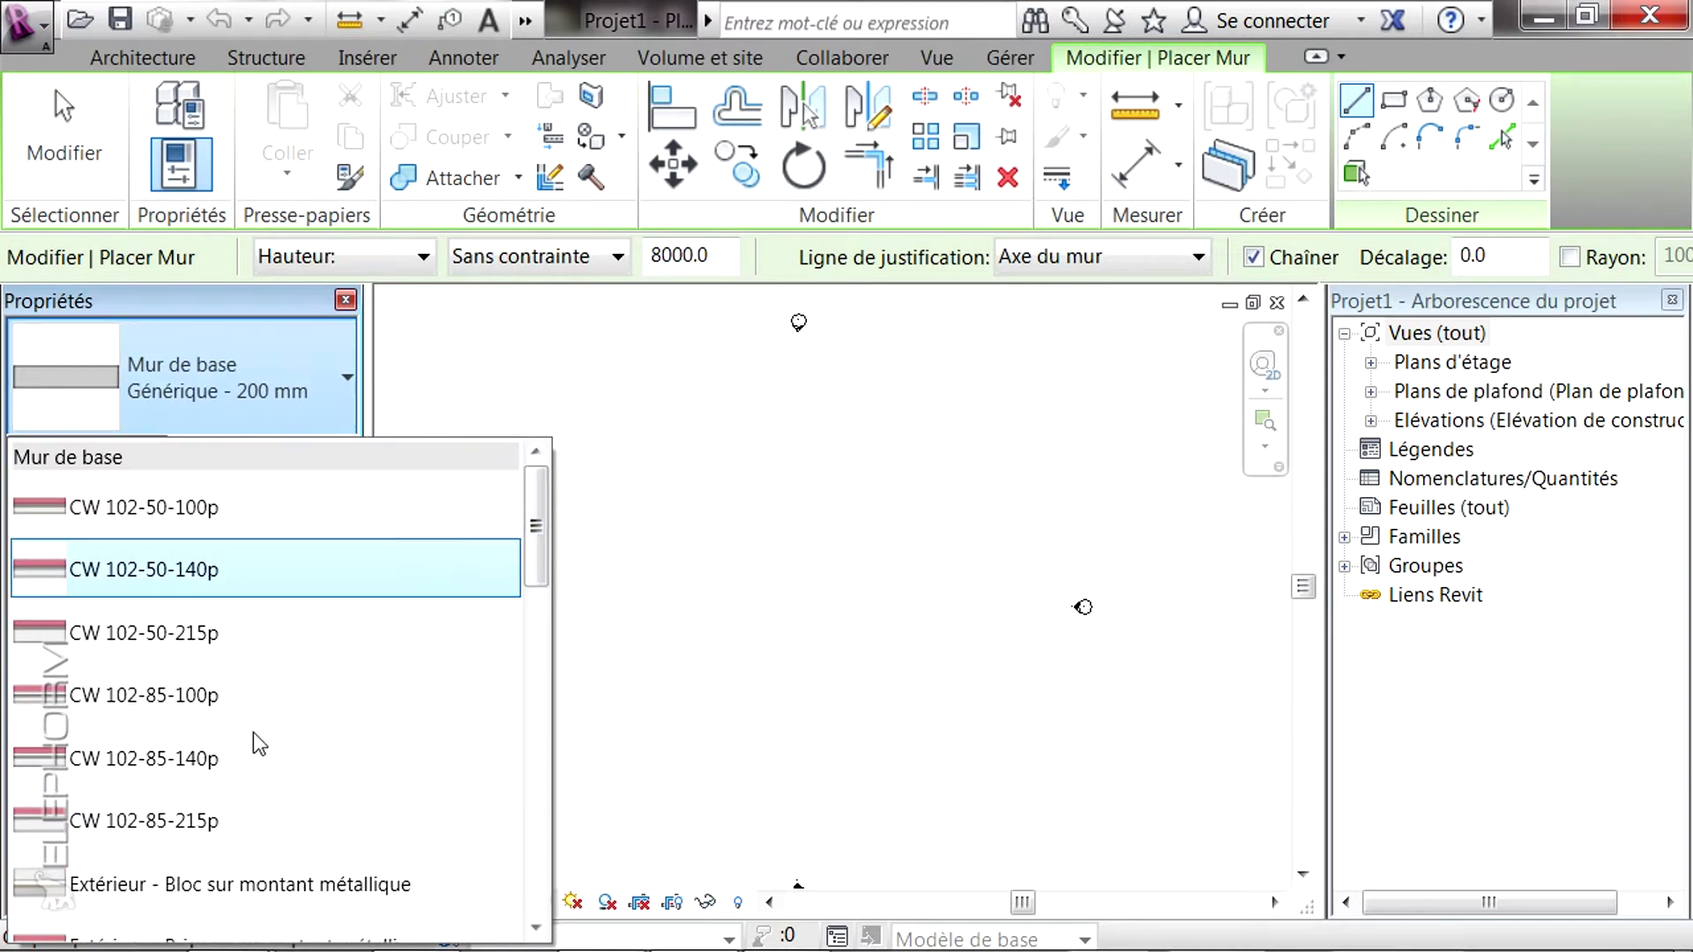
pyautogui.moveTo(534, 573); pyautogui.dragTo(551, 817)
pyautogui.click(340, 378)
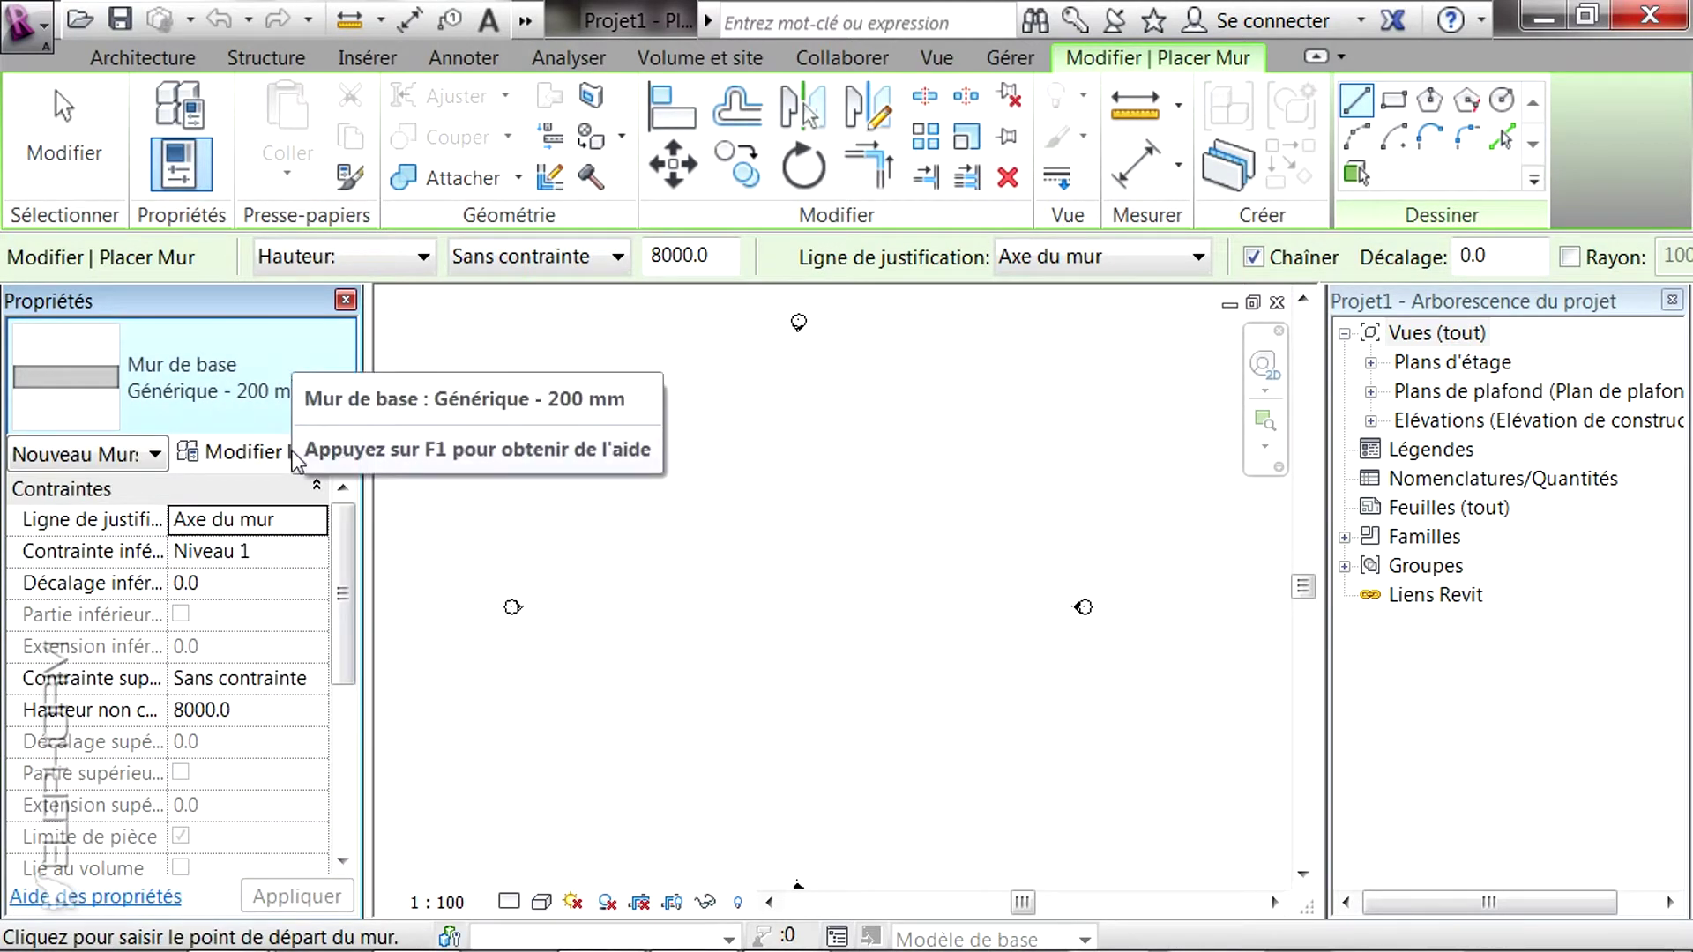
pyautogui.moveTo(347, 559)
pyautogui.mouseDown()
pyautogui.moveTo(353, 757)
pyautogui.moveTo(344, 593)
pyautogui.mouseUp()
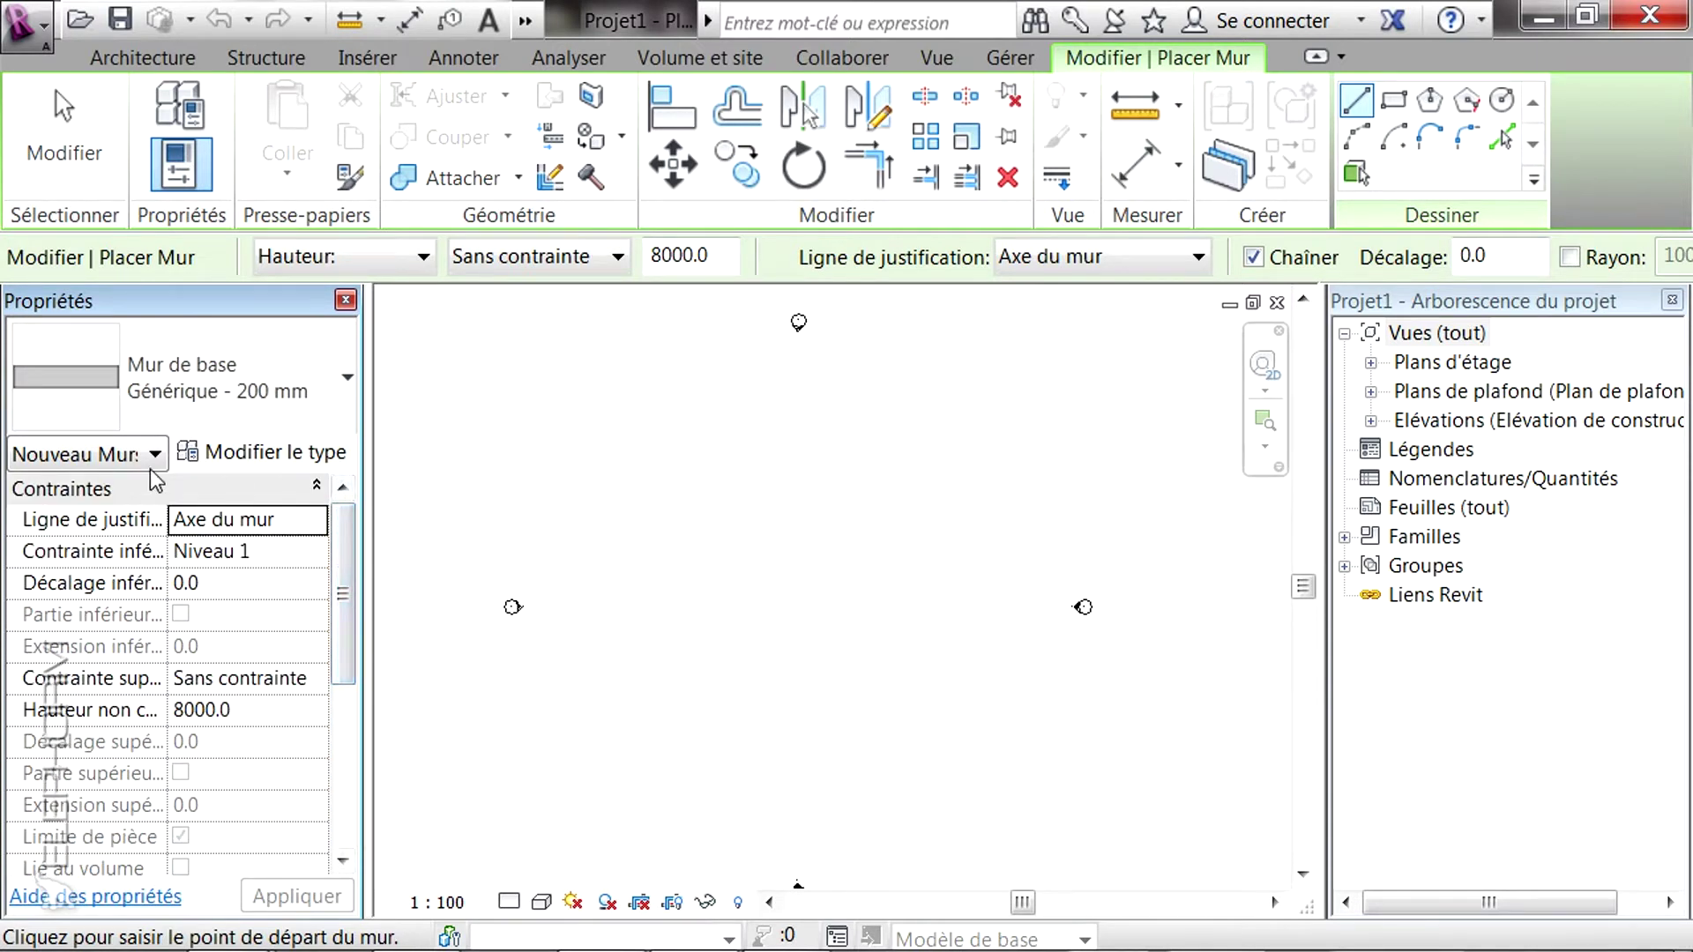
pyautogui.moveTo(338, 591); pyautogui.dragTo(345, 756)
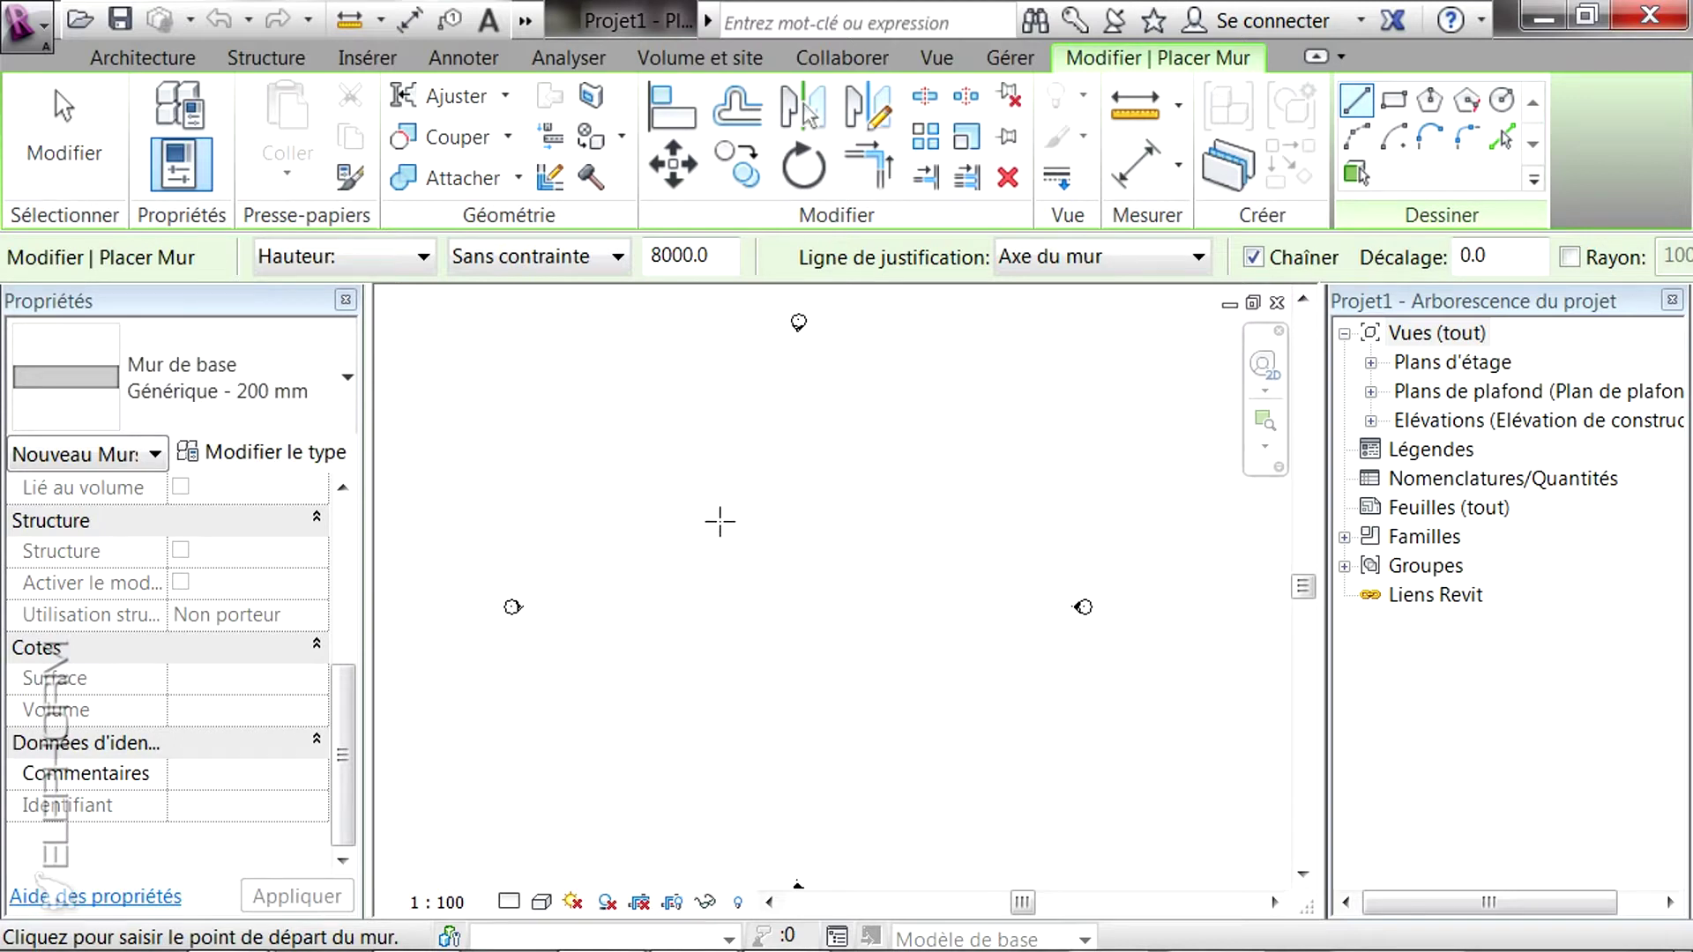
# Step: Draw a horizontal Générique - 200 mm wall about 13000 mm long between the elevation markers and end the wall command
pyautogui.click(694, 499)
pyautogui.click(786, 499)
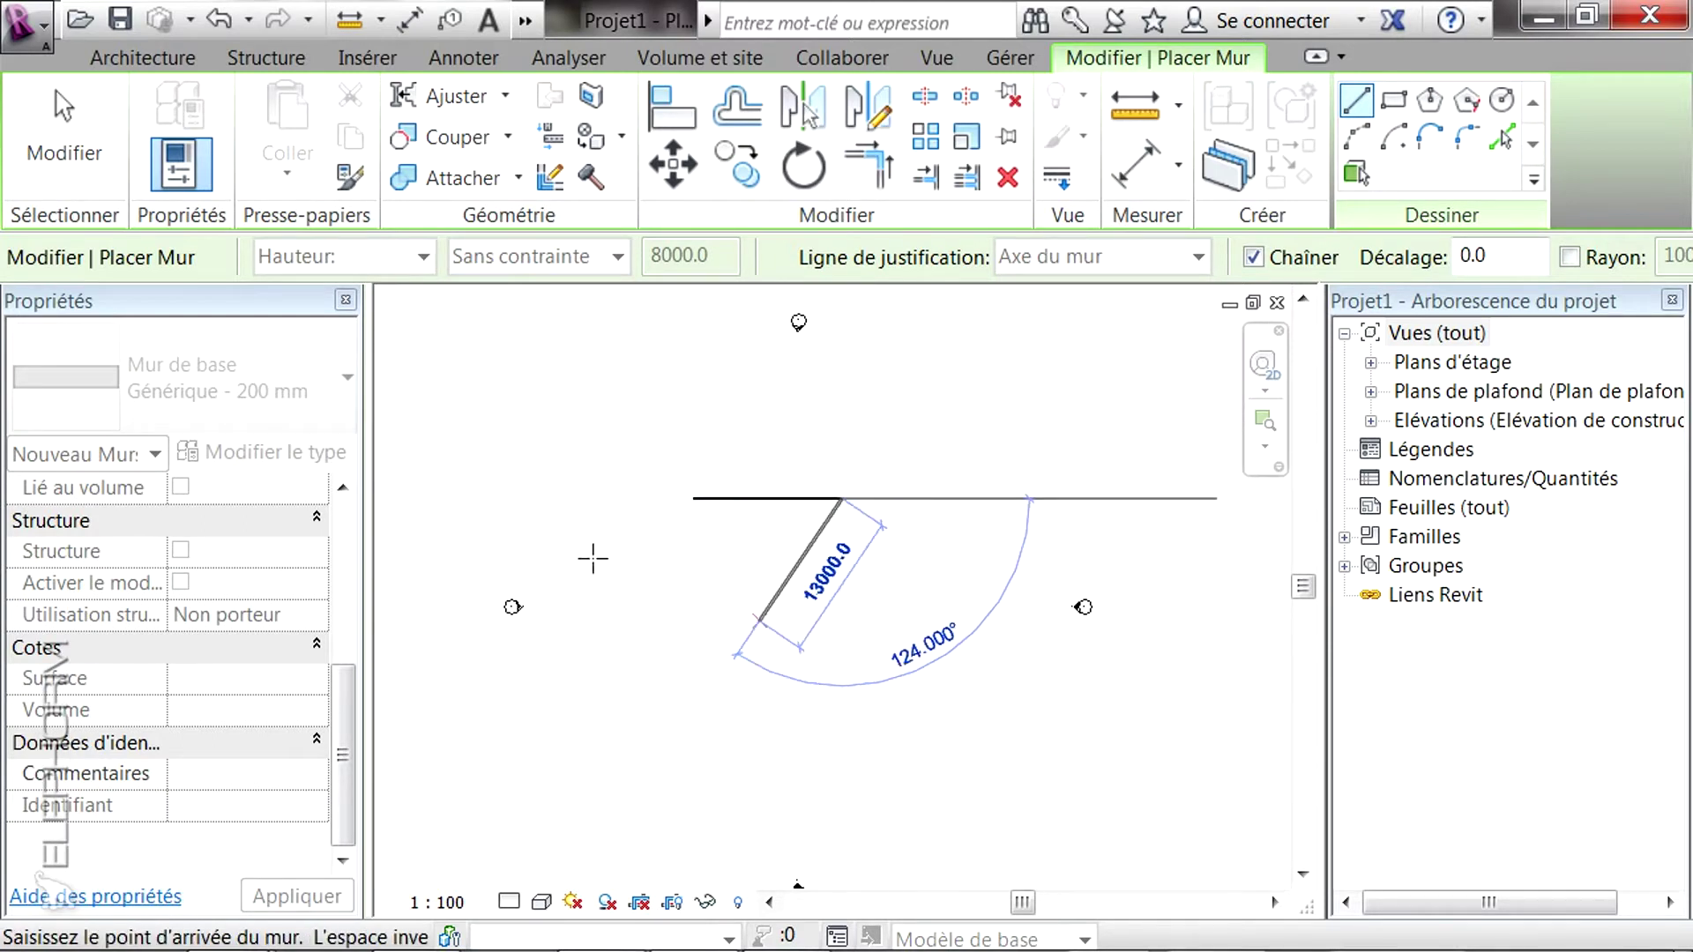
pyautogui.press('Escape')
pyautogui.scroll(5, 733, 524)
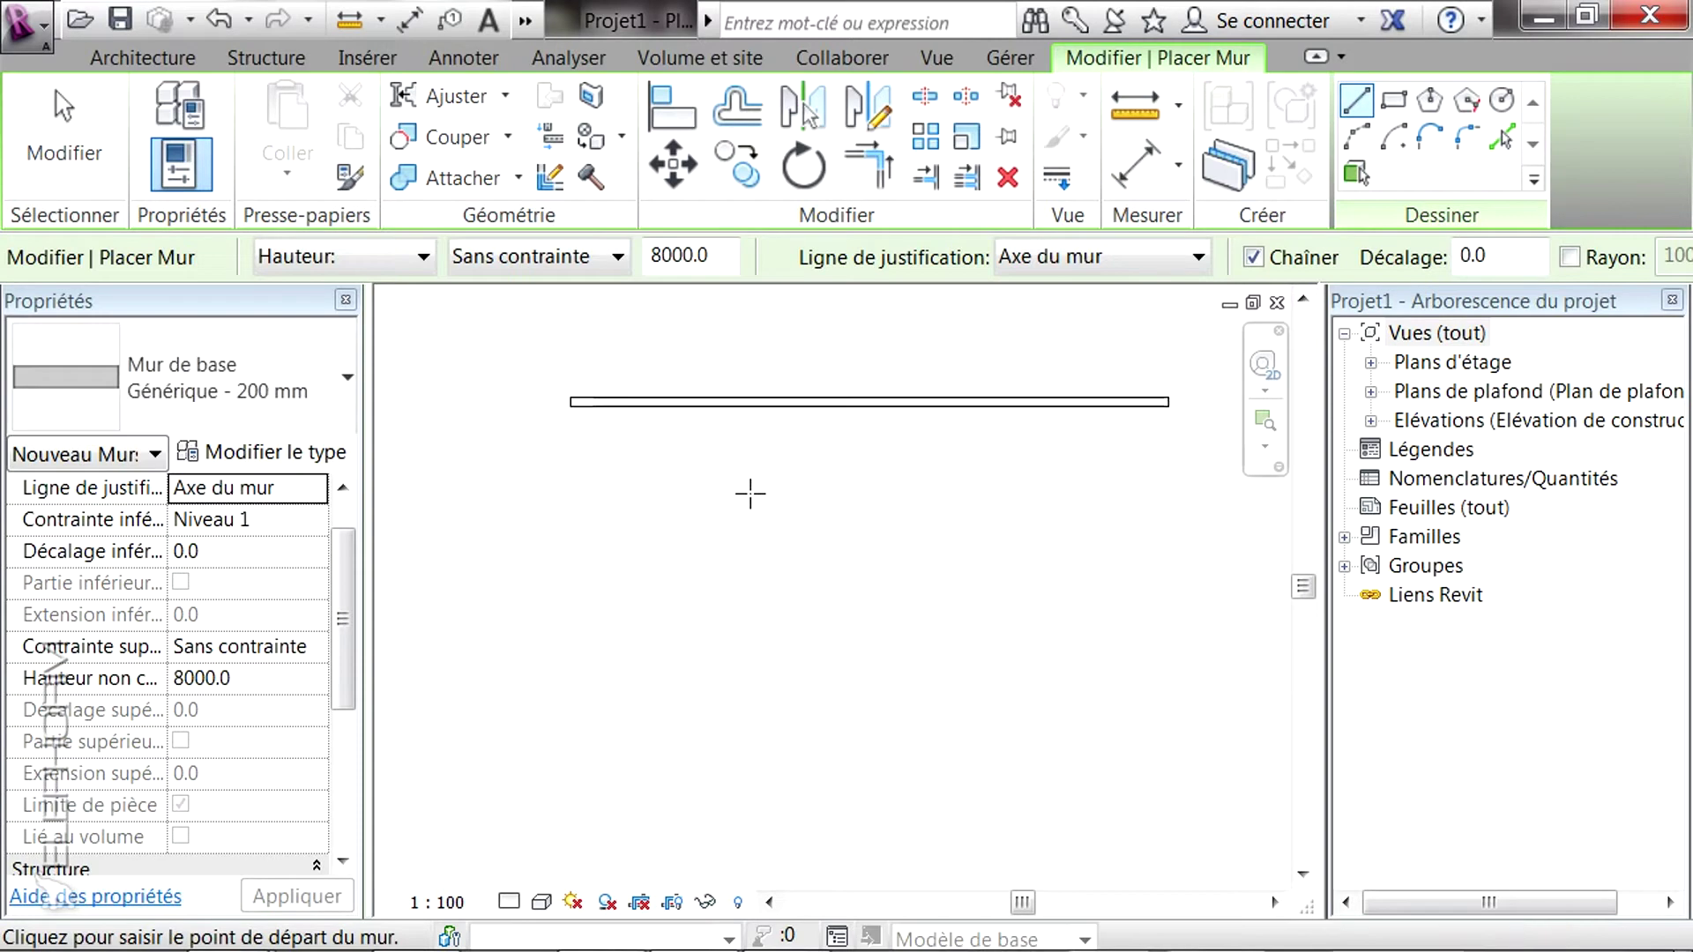
pyautogui.moveTo(760, 489); pyautogui.dragTo(681, 715, button='middle')
pyautogui.press('Escape')
pyautogui.press('Escape')
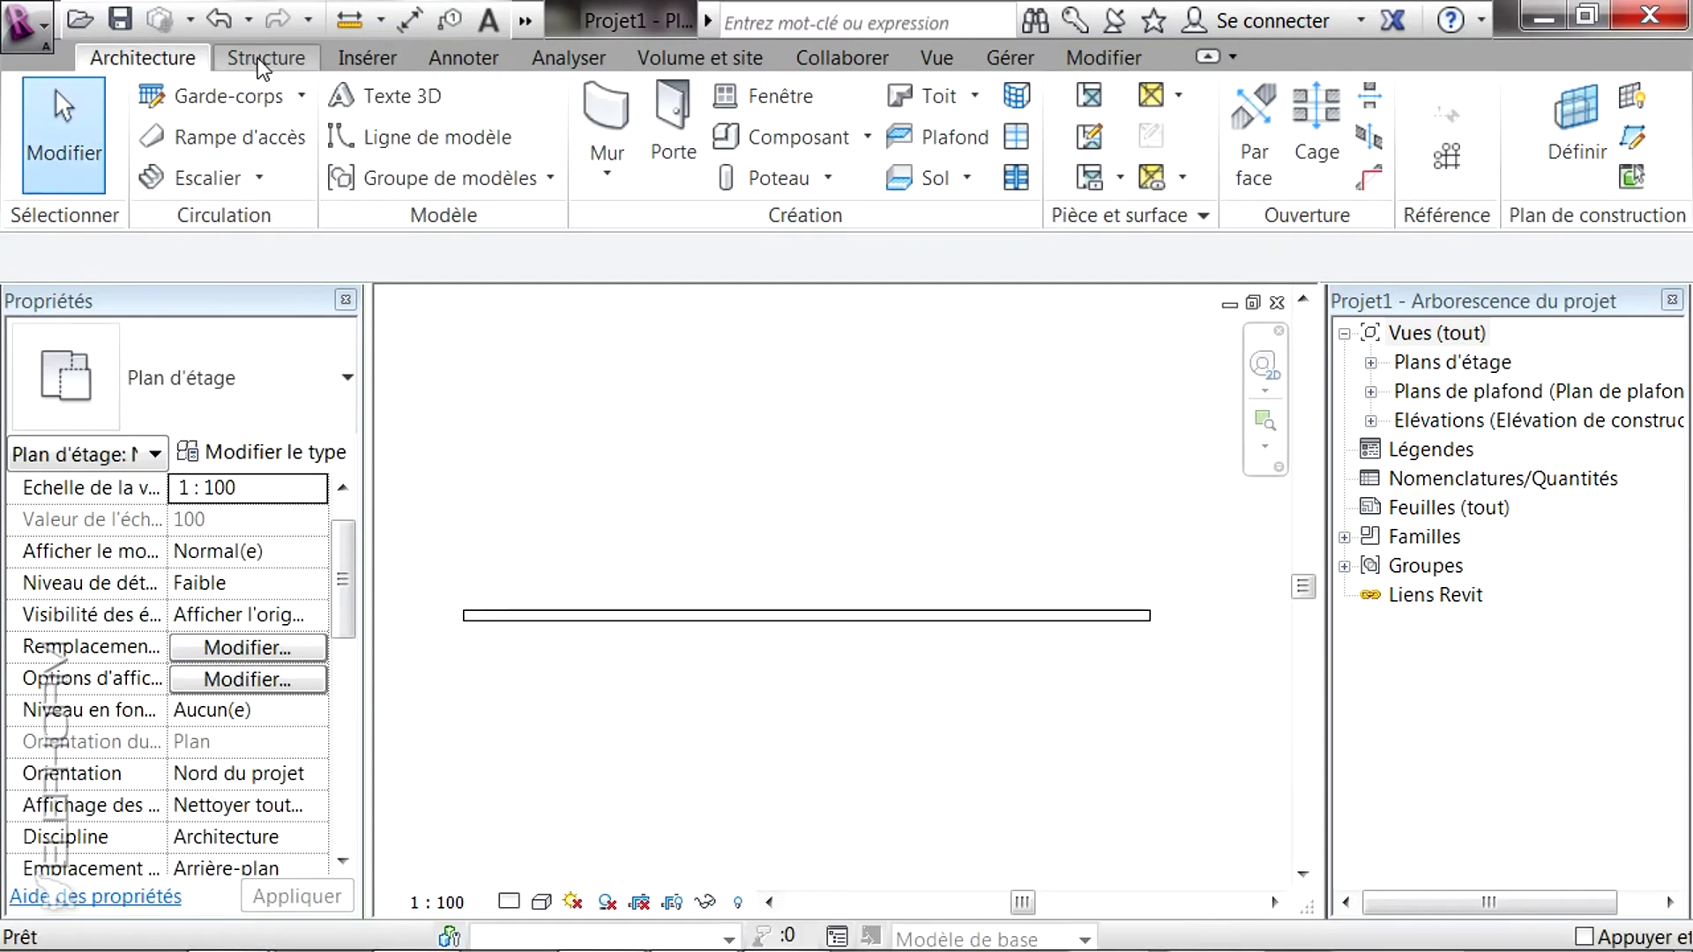
# Step: Start the Door tool and choose the M_Simple avec alignement 0864 x 2032 mm type
pyautogui.click(670, 141)
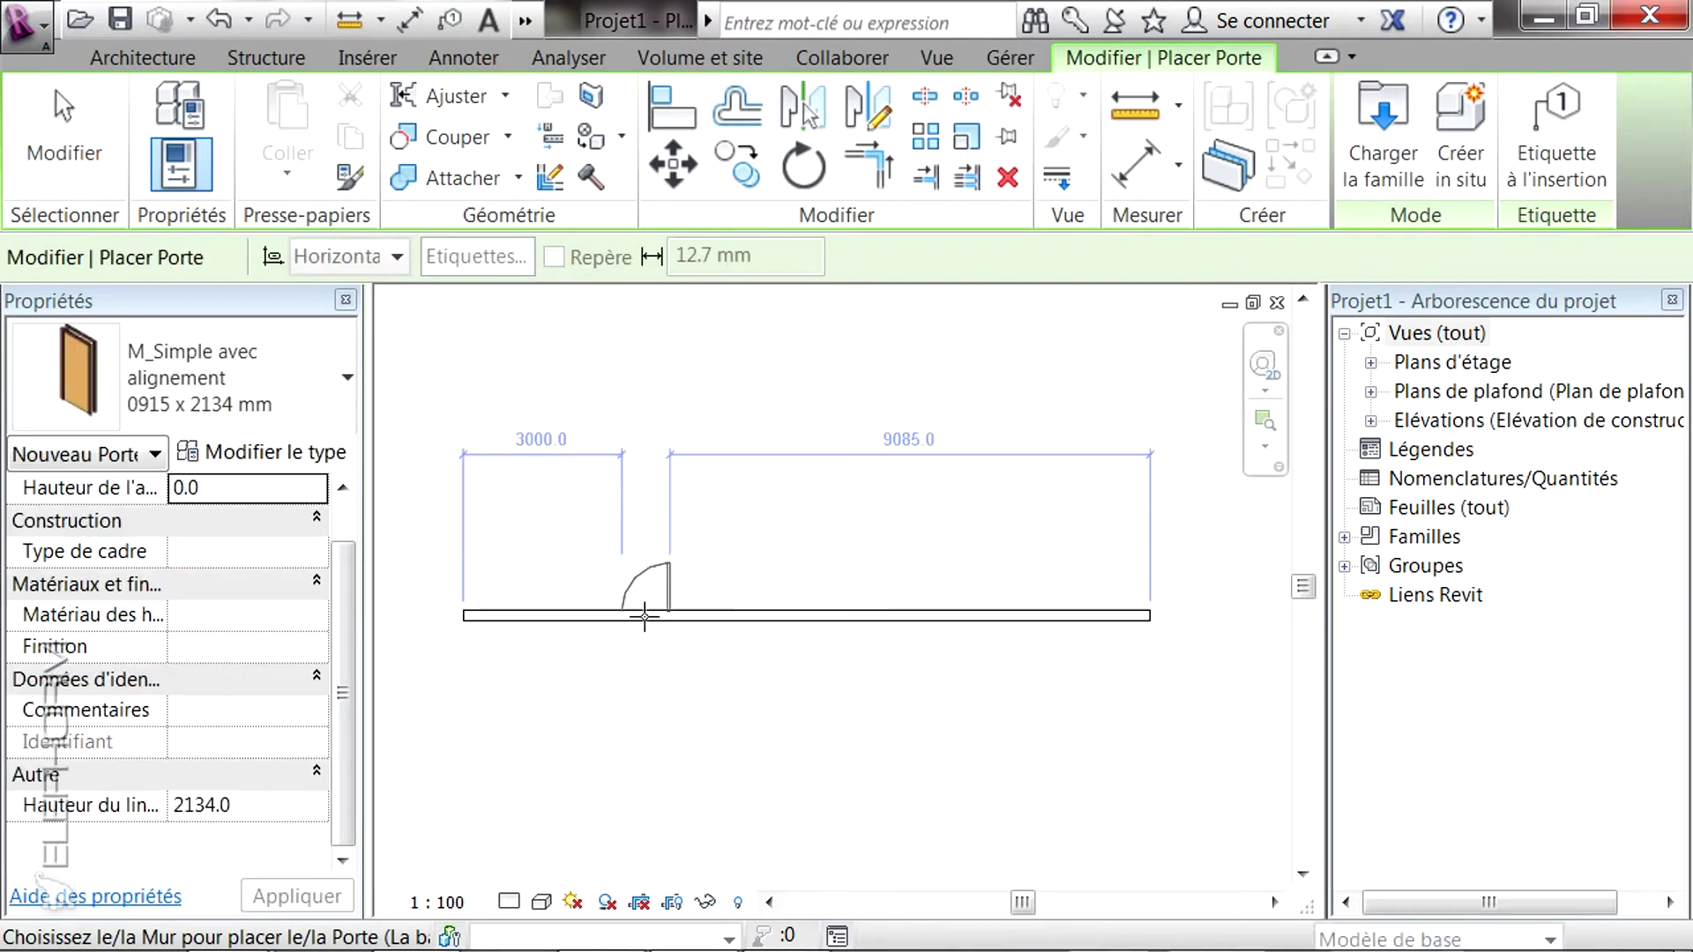
pyautogui.click(328, 401)
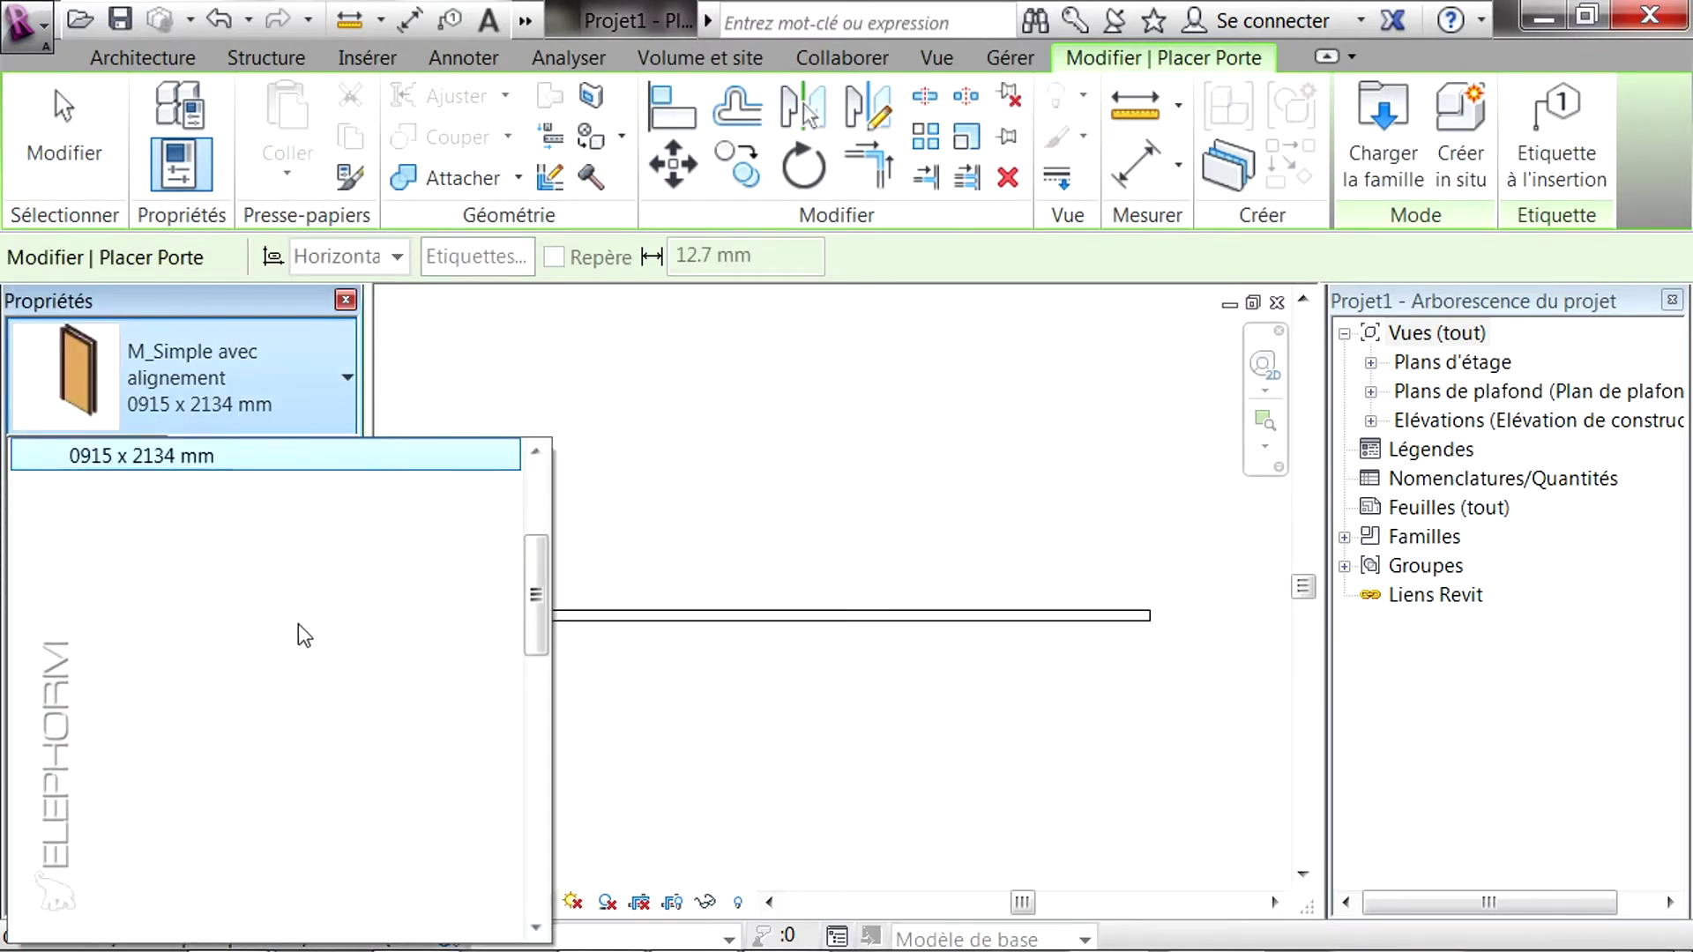
pyautogui.scroll(3, 541, 634)
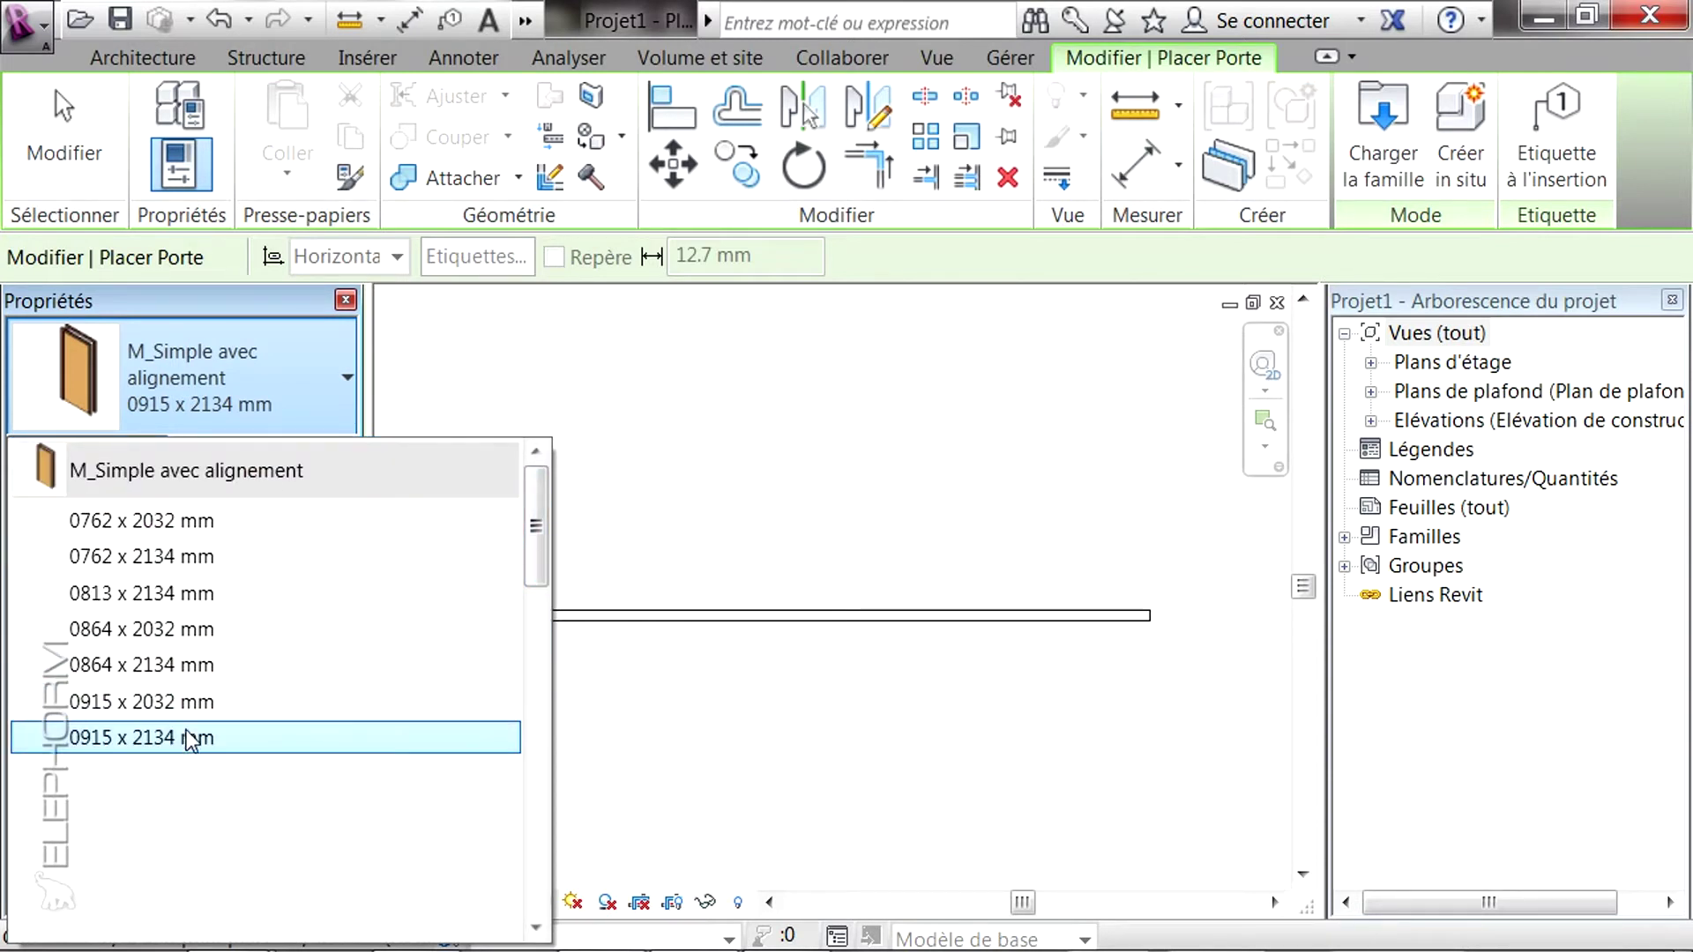
pyautogui.click(183, 629)
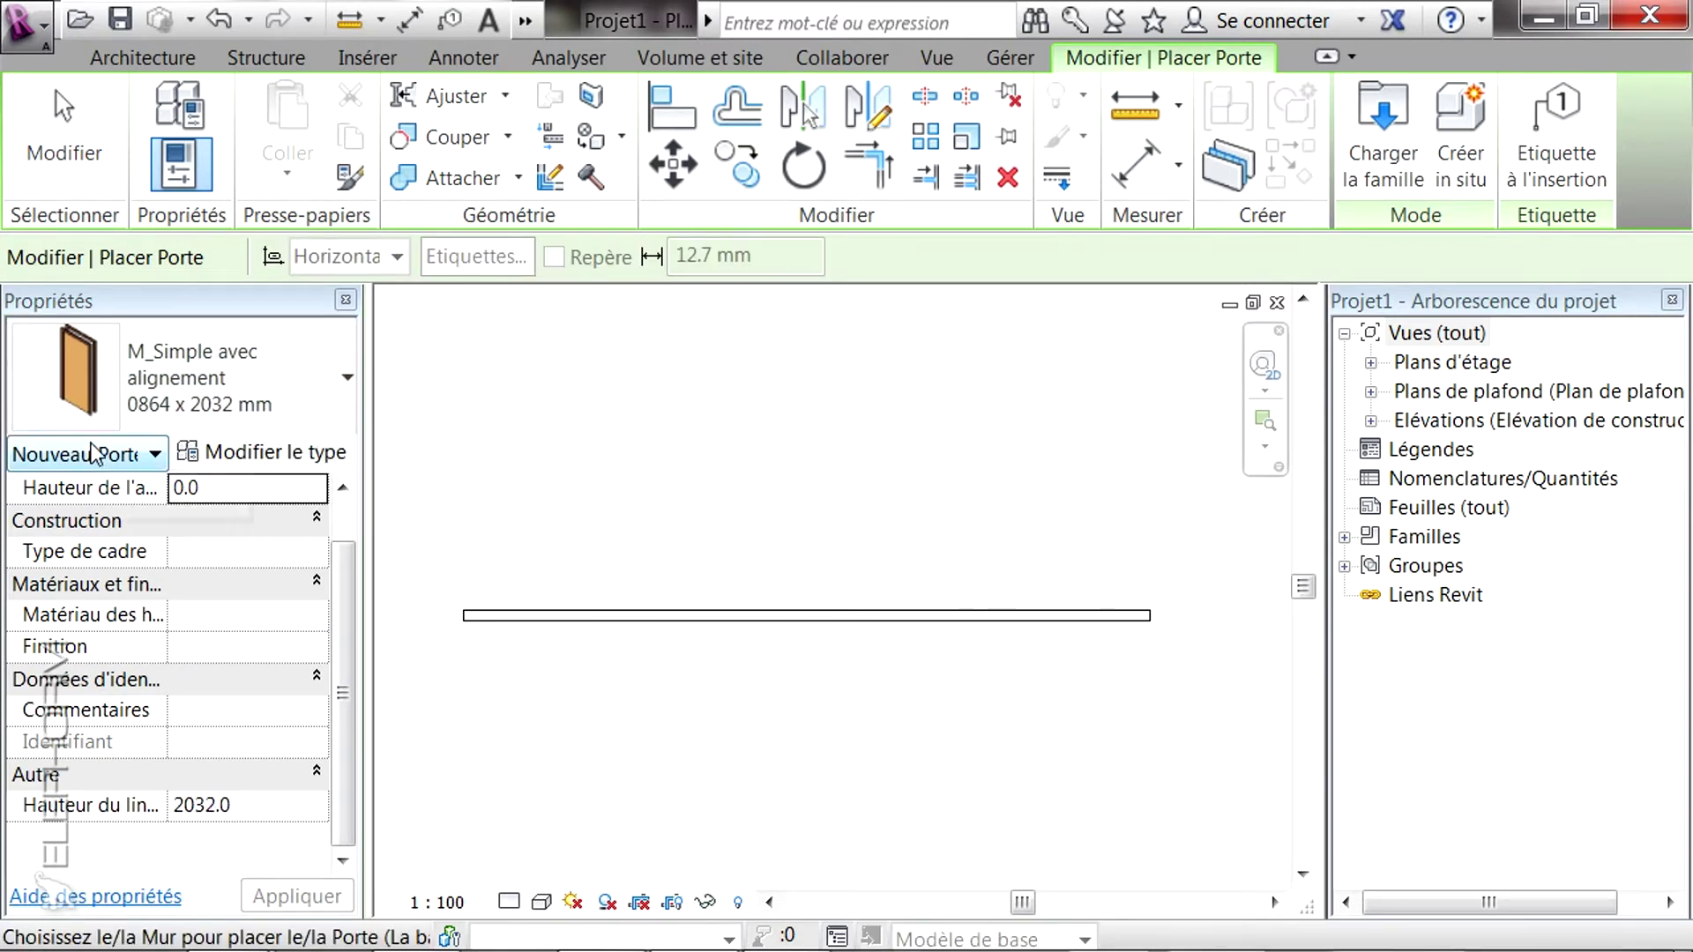
pyautogui.click(328, 389)
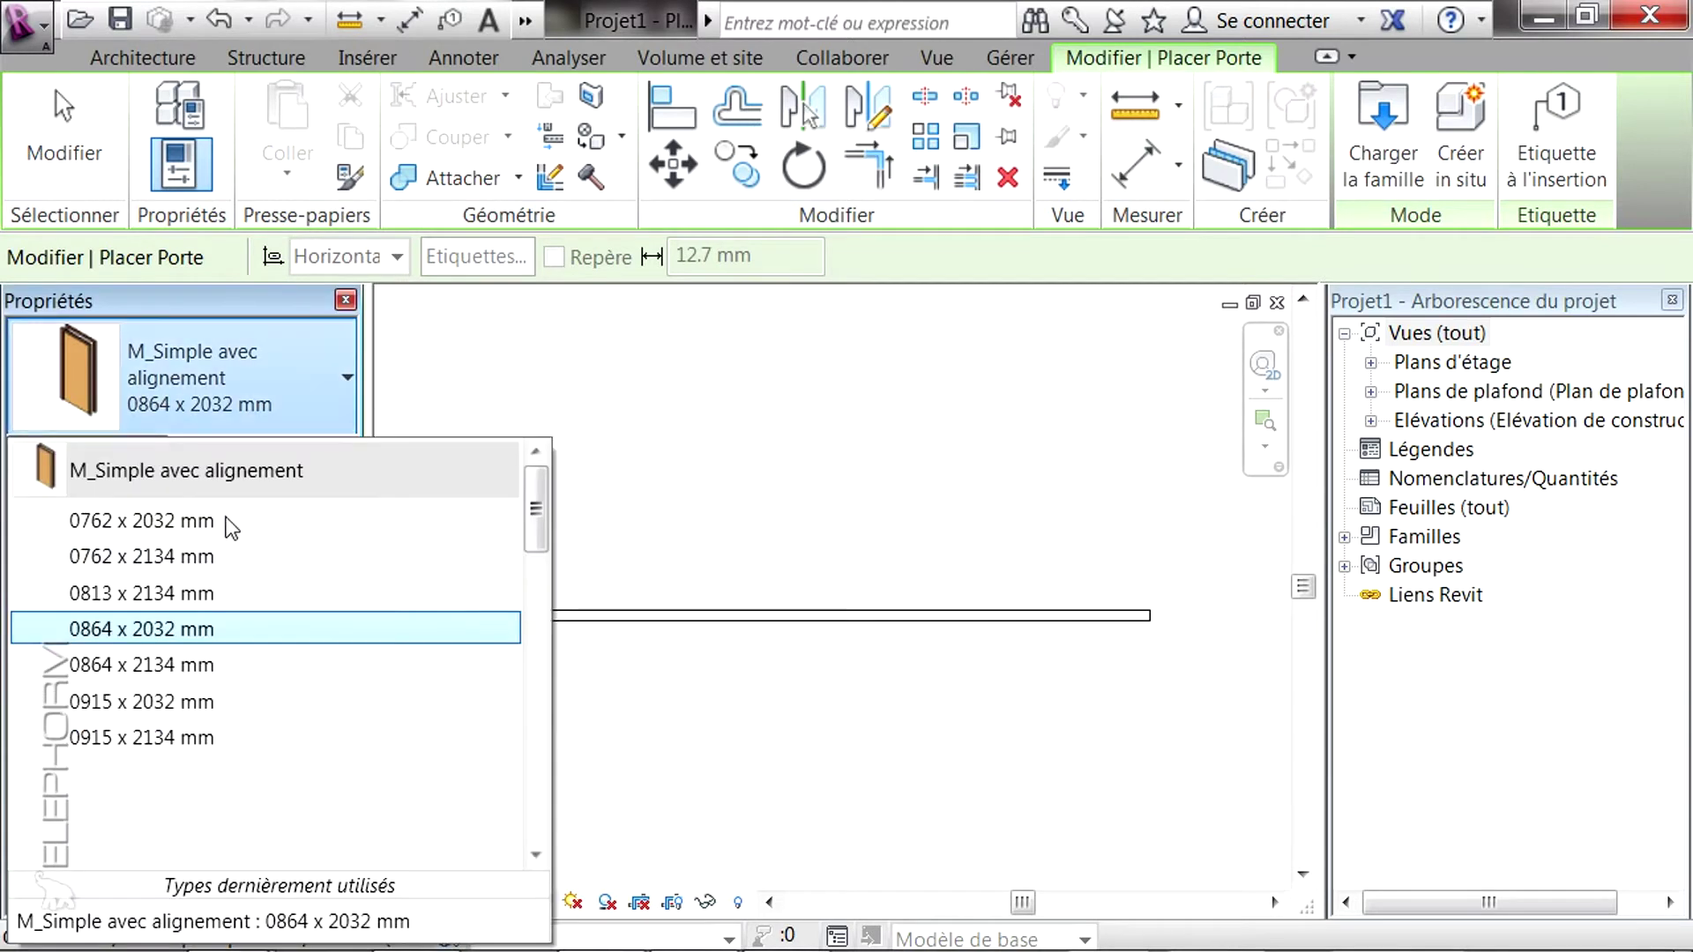
pyautogui.click(139, 636)
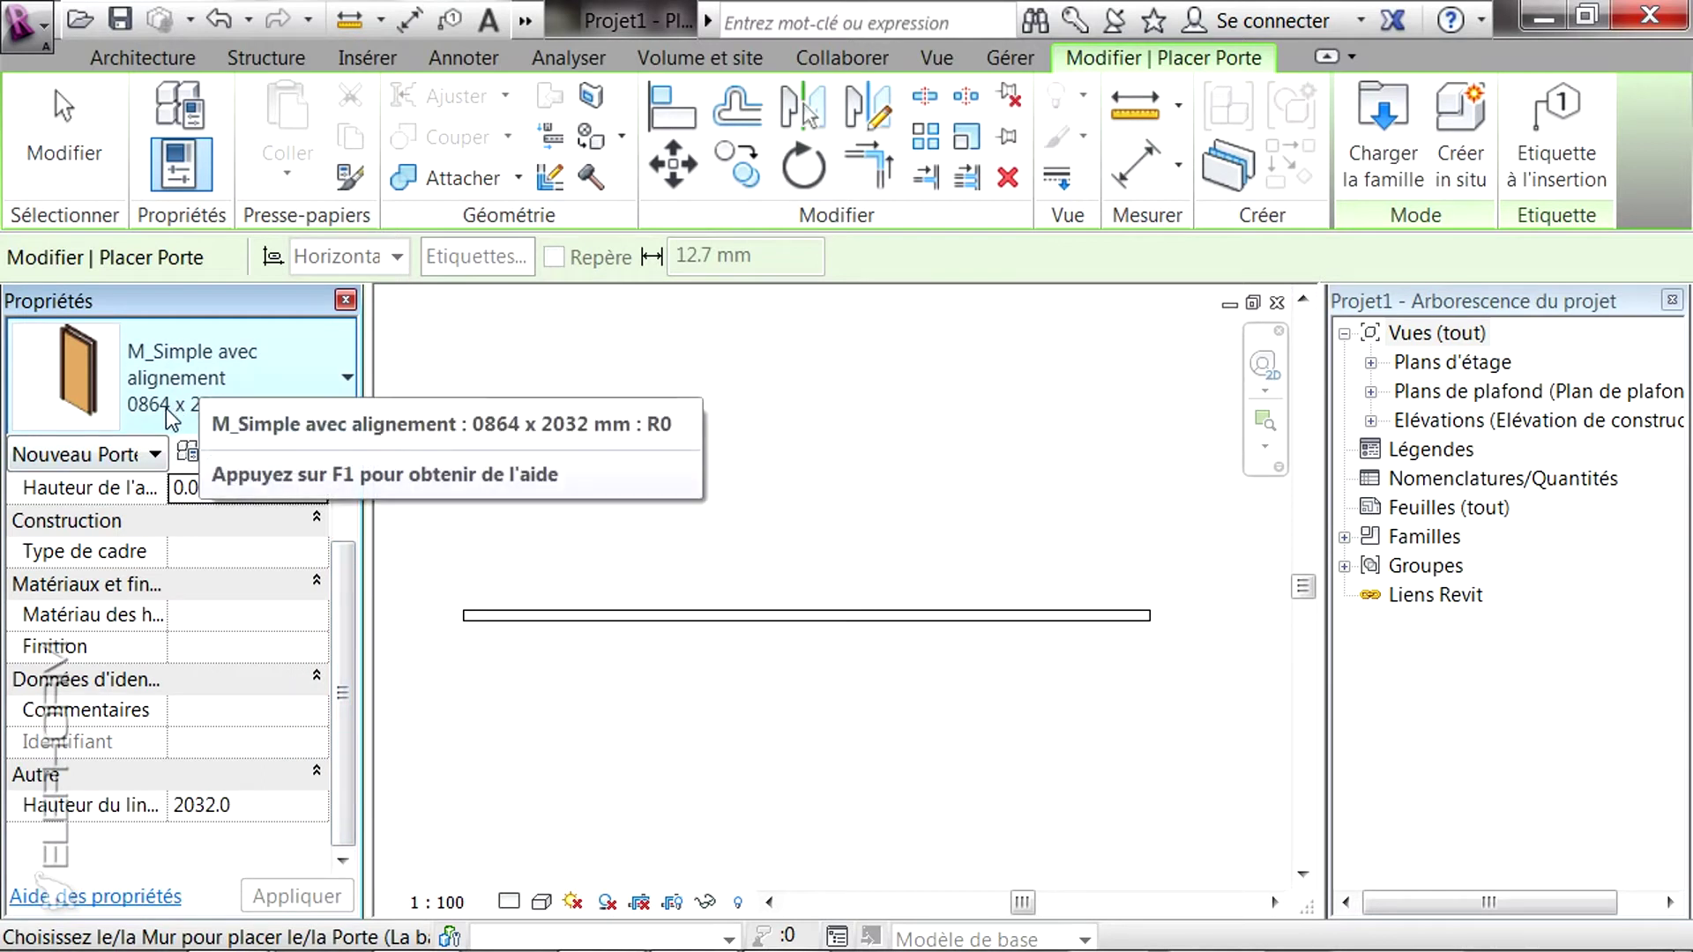
# Step: Place the door in the wall about 2200 mm from the wall's left end, opening upward
pyautogui.click(343, 488)
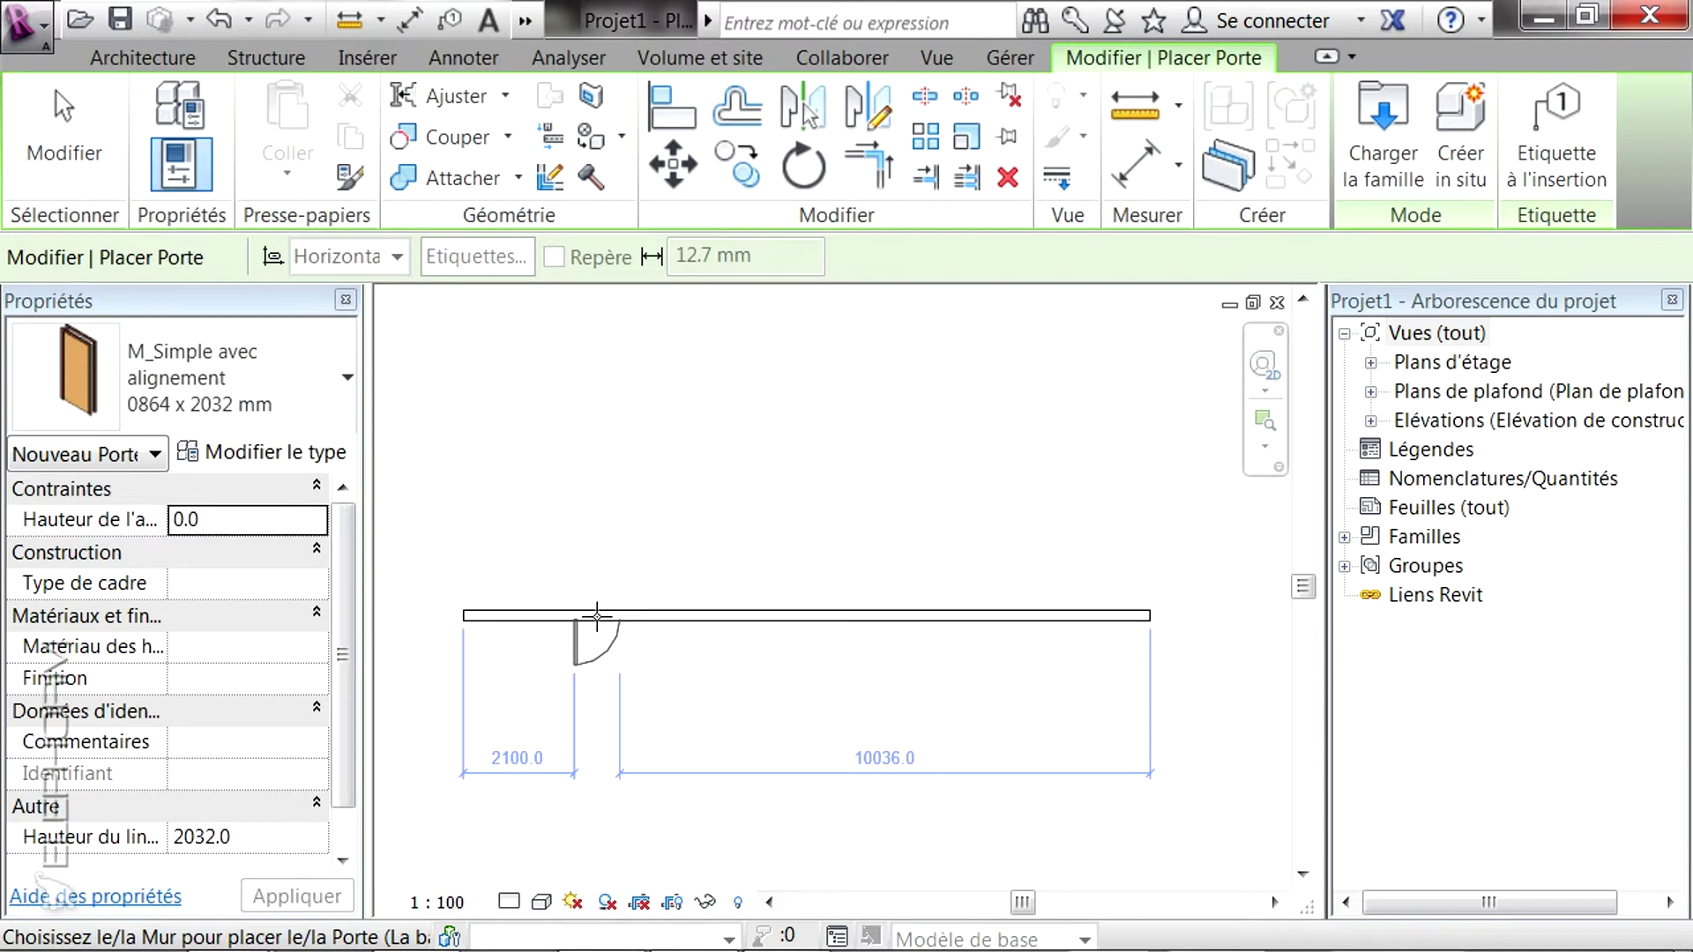
pyautogui.click(425, 628)
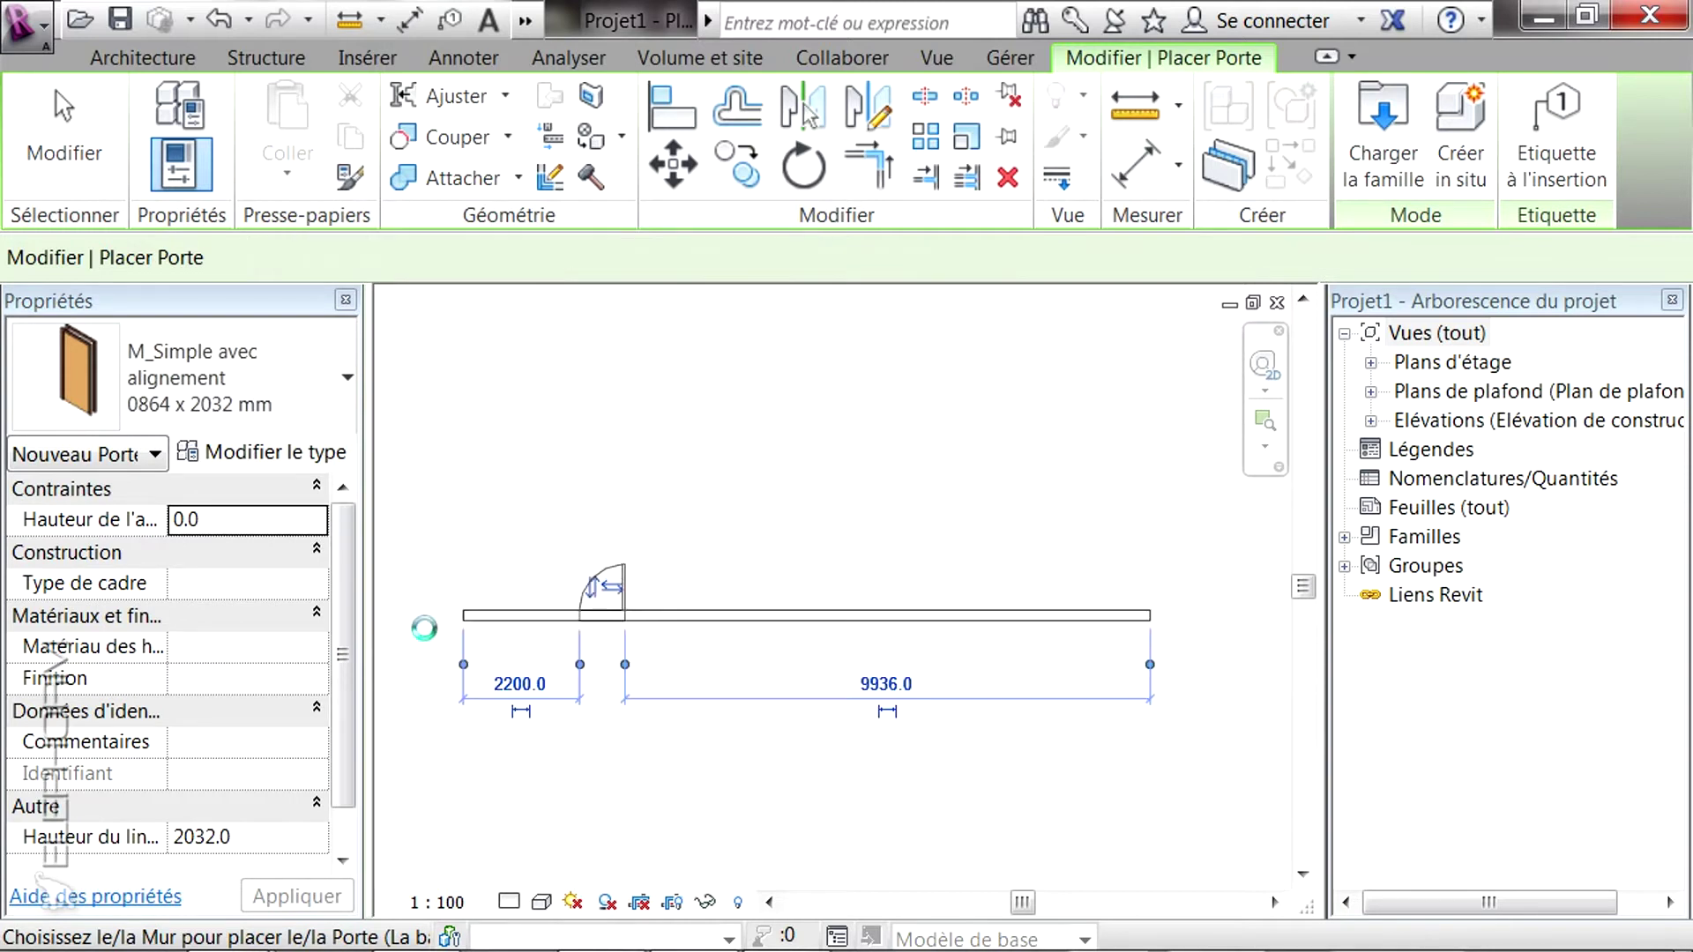
pyautogui.press('Escape')
pyautogui.press('Escape')
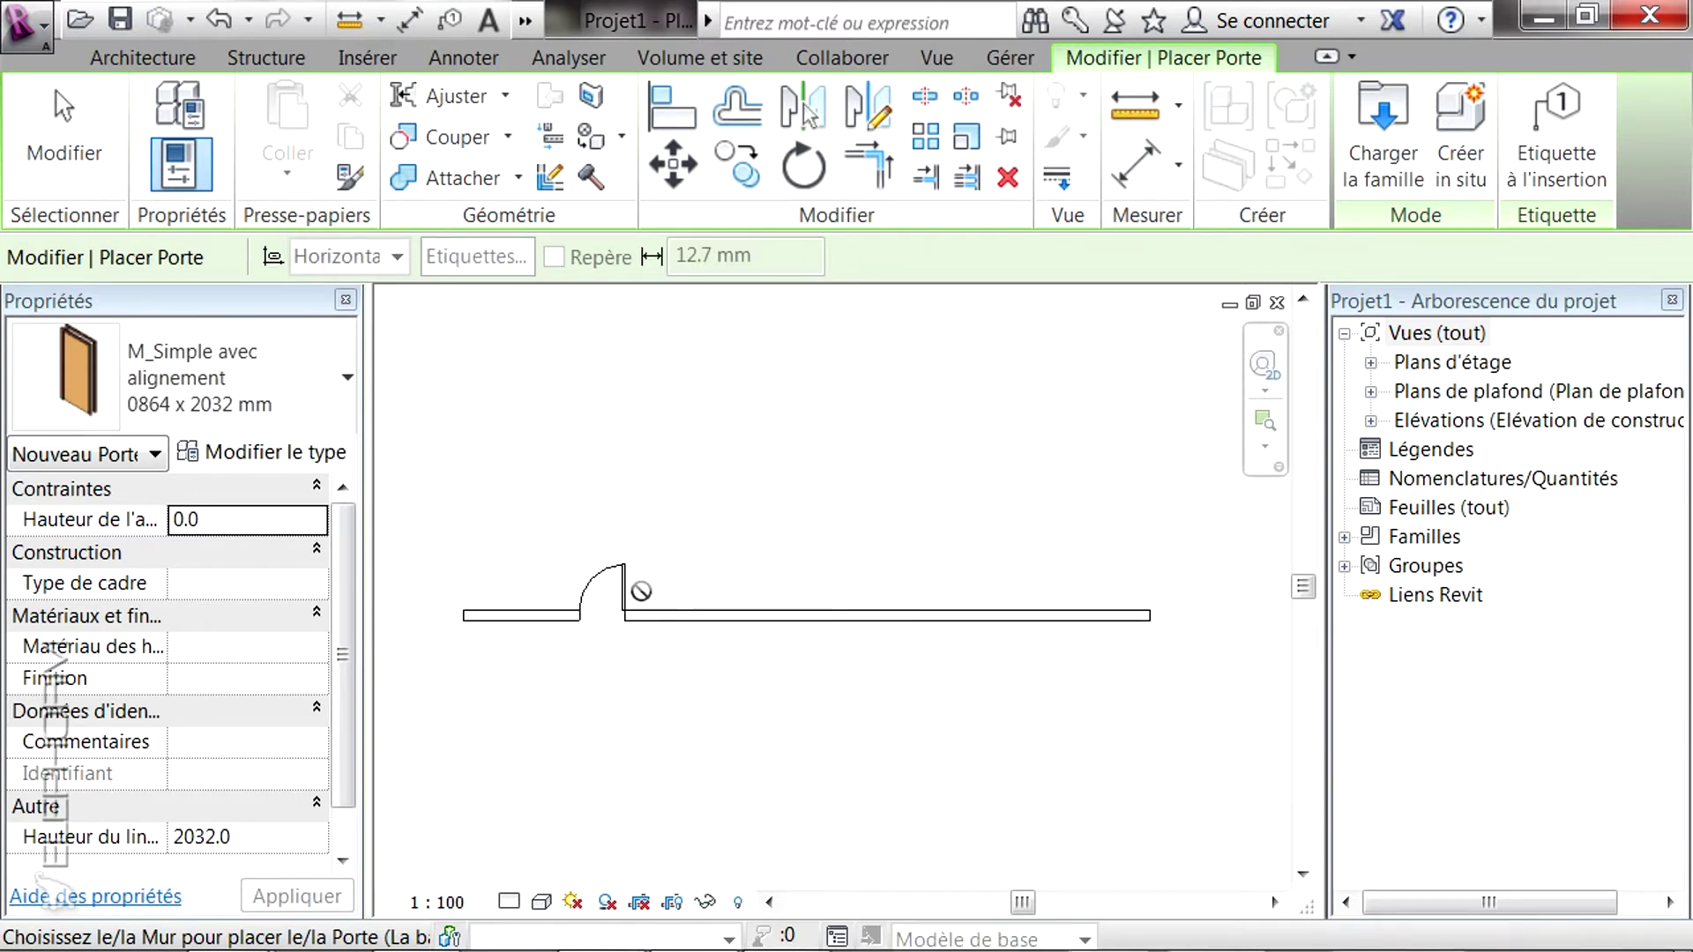
# Step: Change the placed door's type to M_Simple avec alignement 0915 x 2134 mm
pyautogui.click(634, 589)
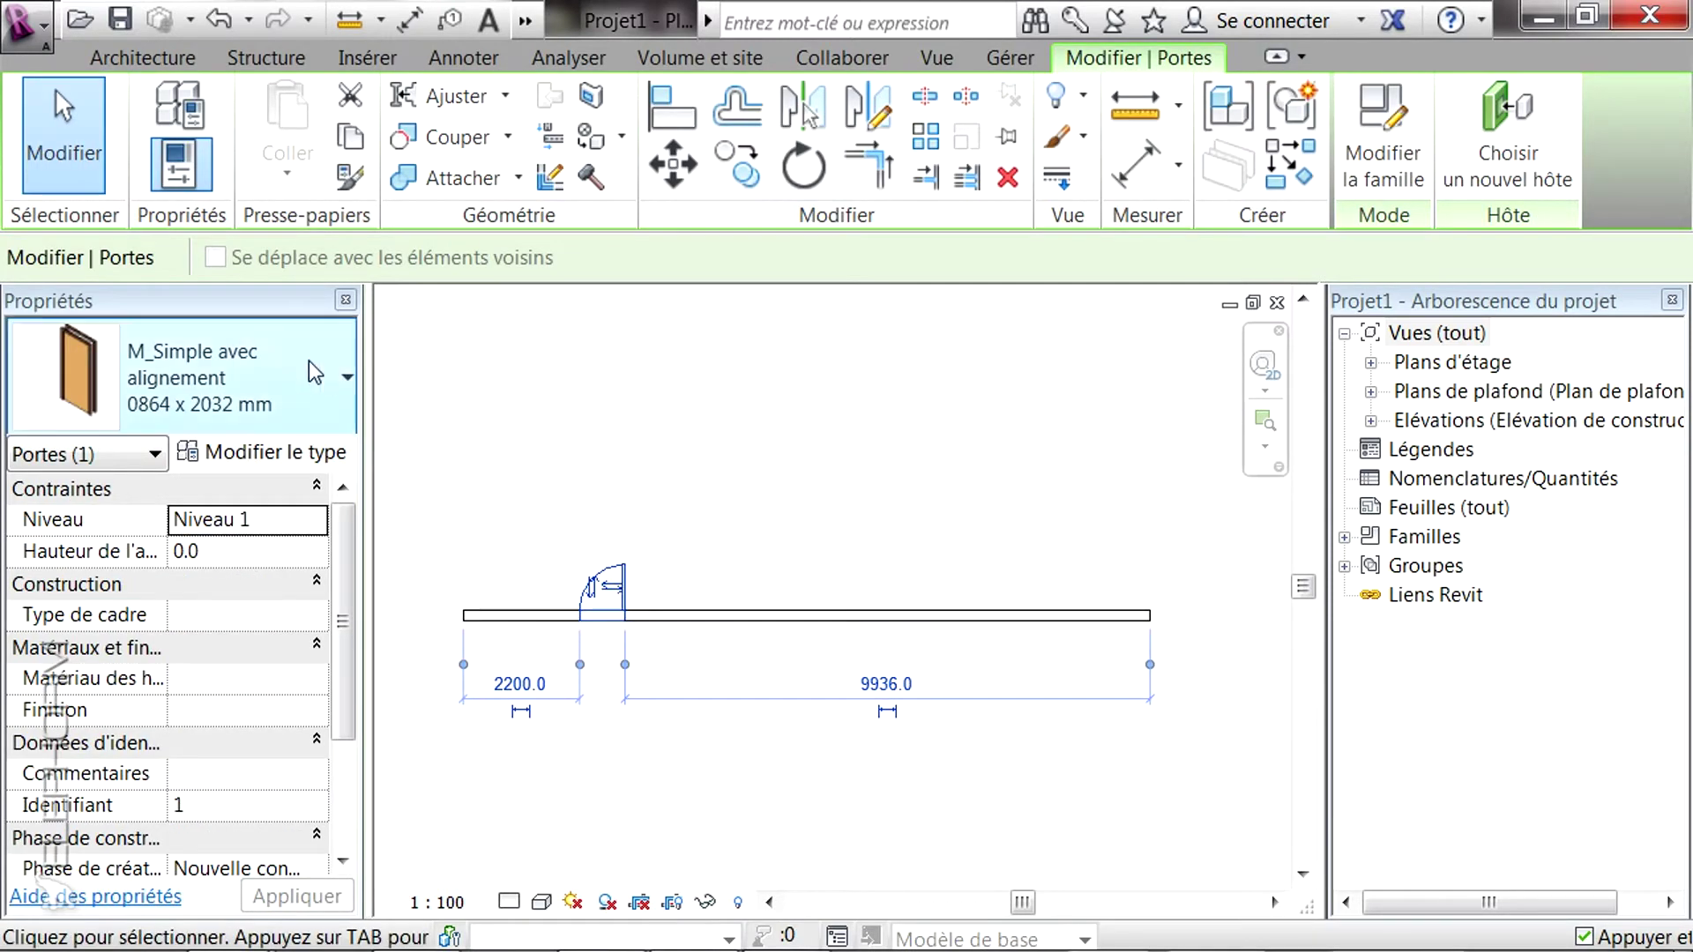
pyautogui.click(292, 375)
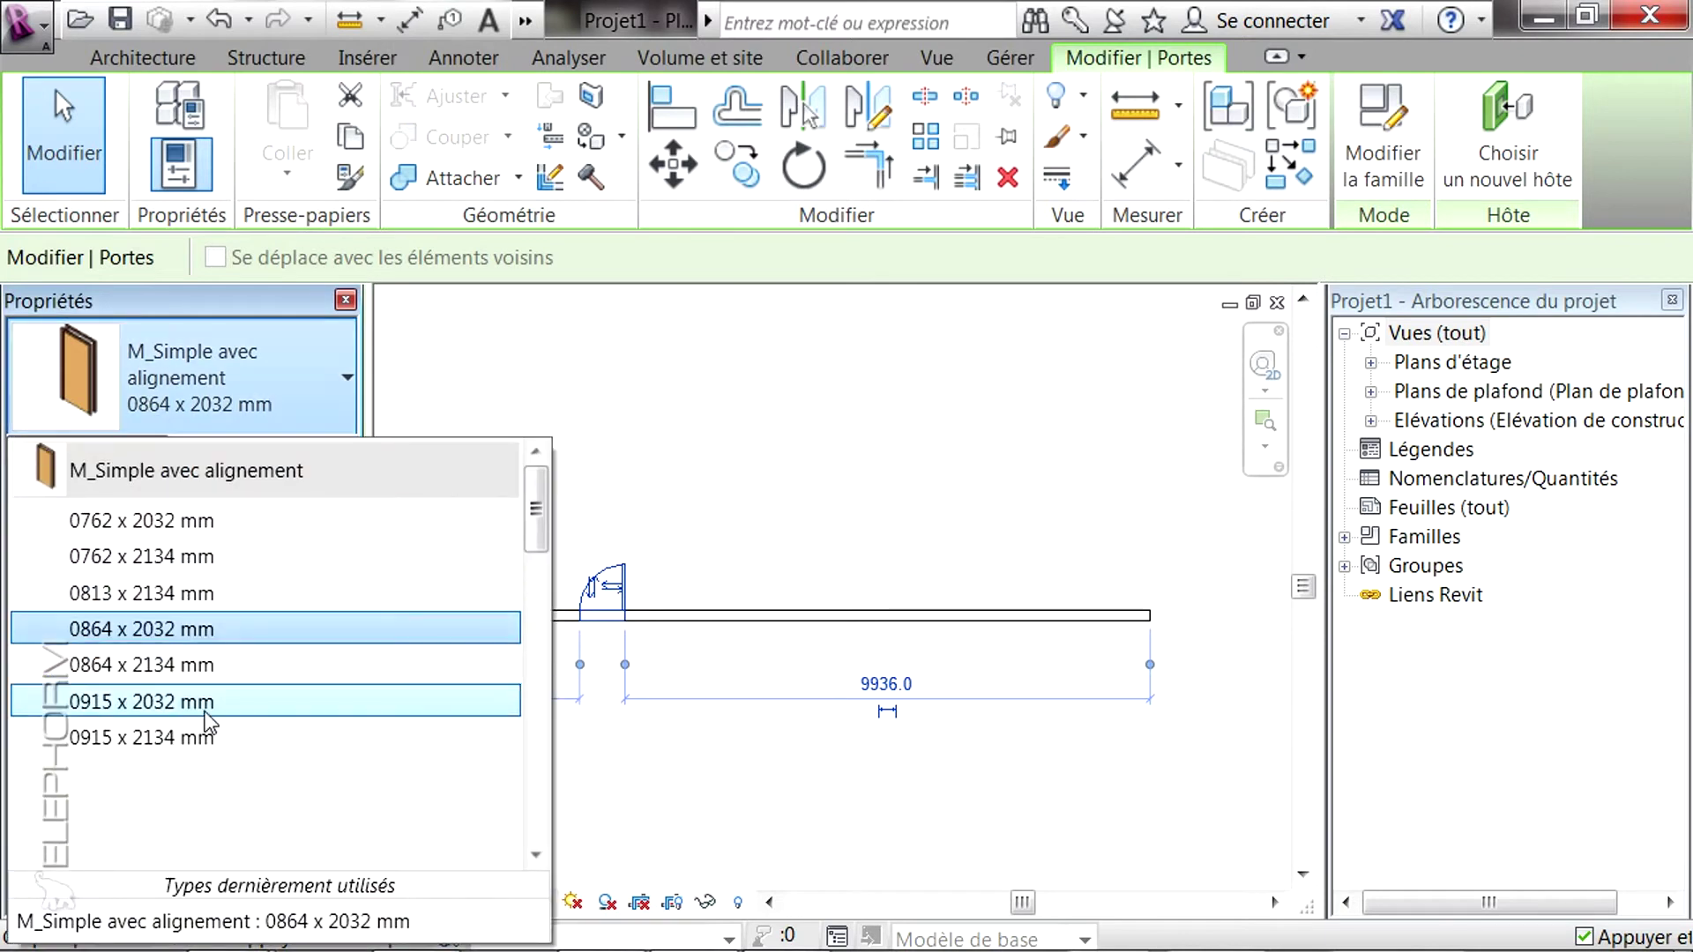
pyautogui.click(205, 738)
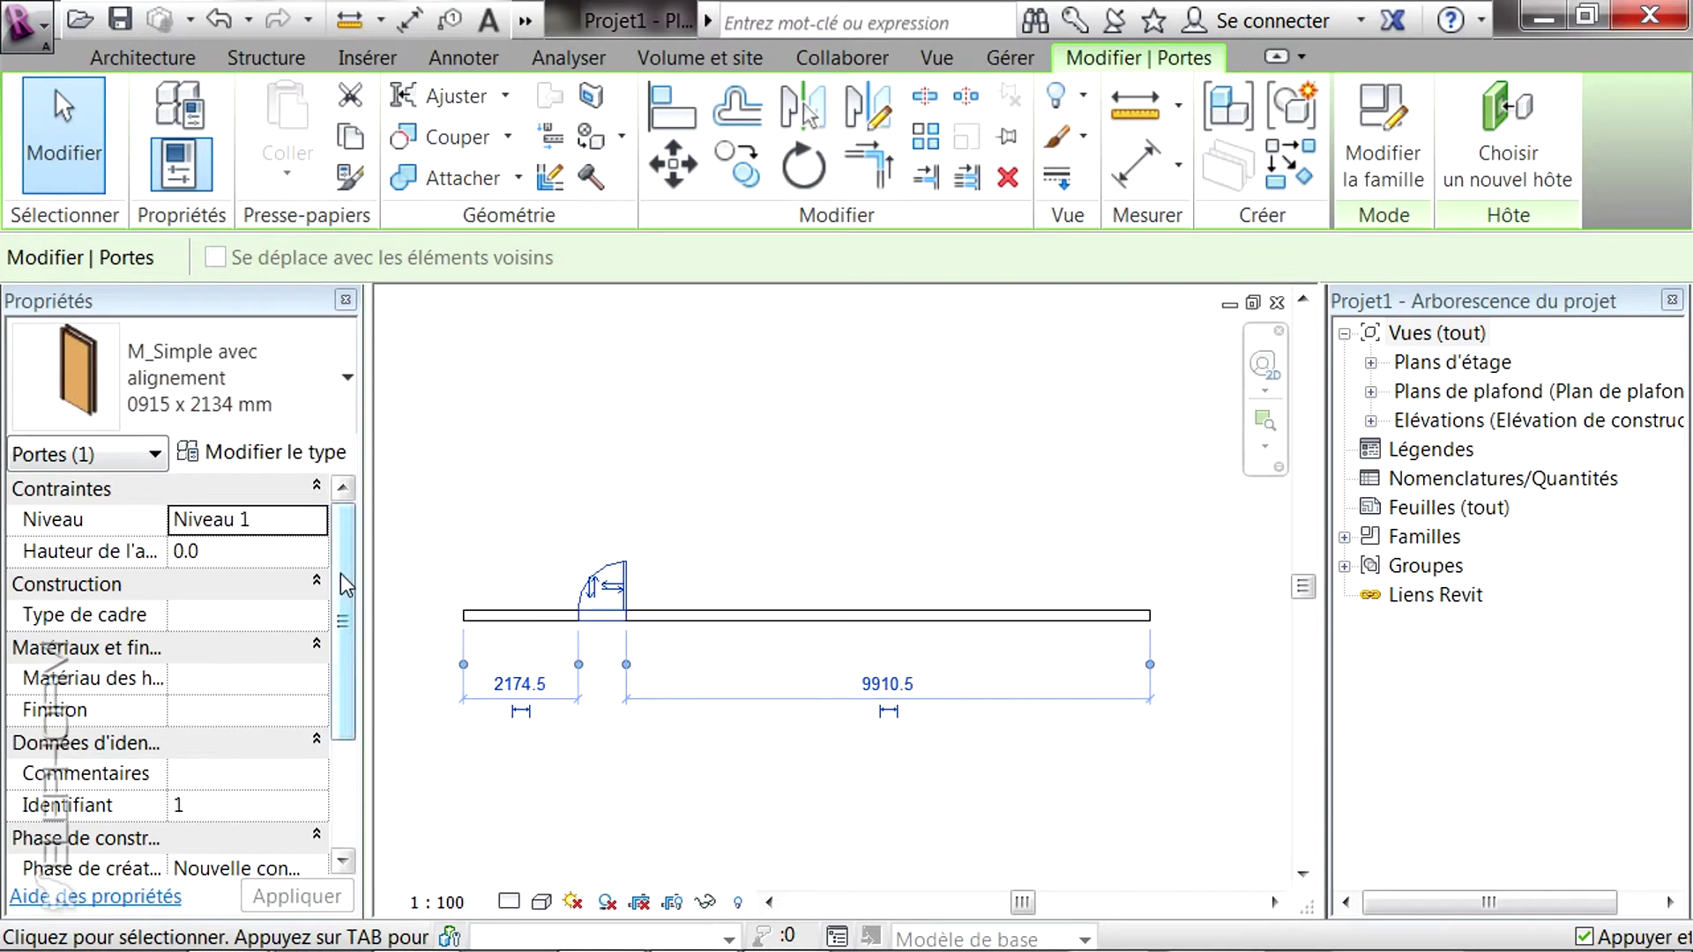
# Step: Examine the selected door's instance properties, including its level constraint, and deselect the door
pyautogui.moveTo(340, 574); pyautogui.dragTo(339, 648)
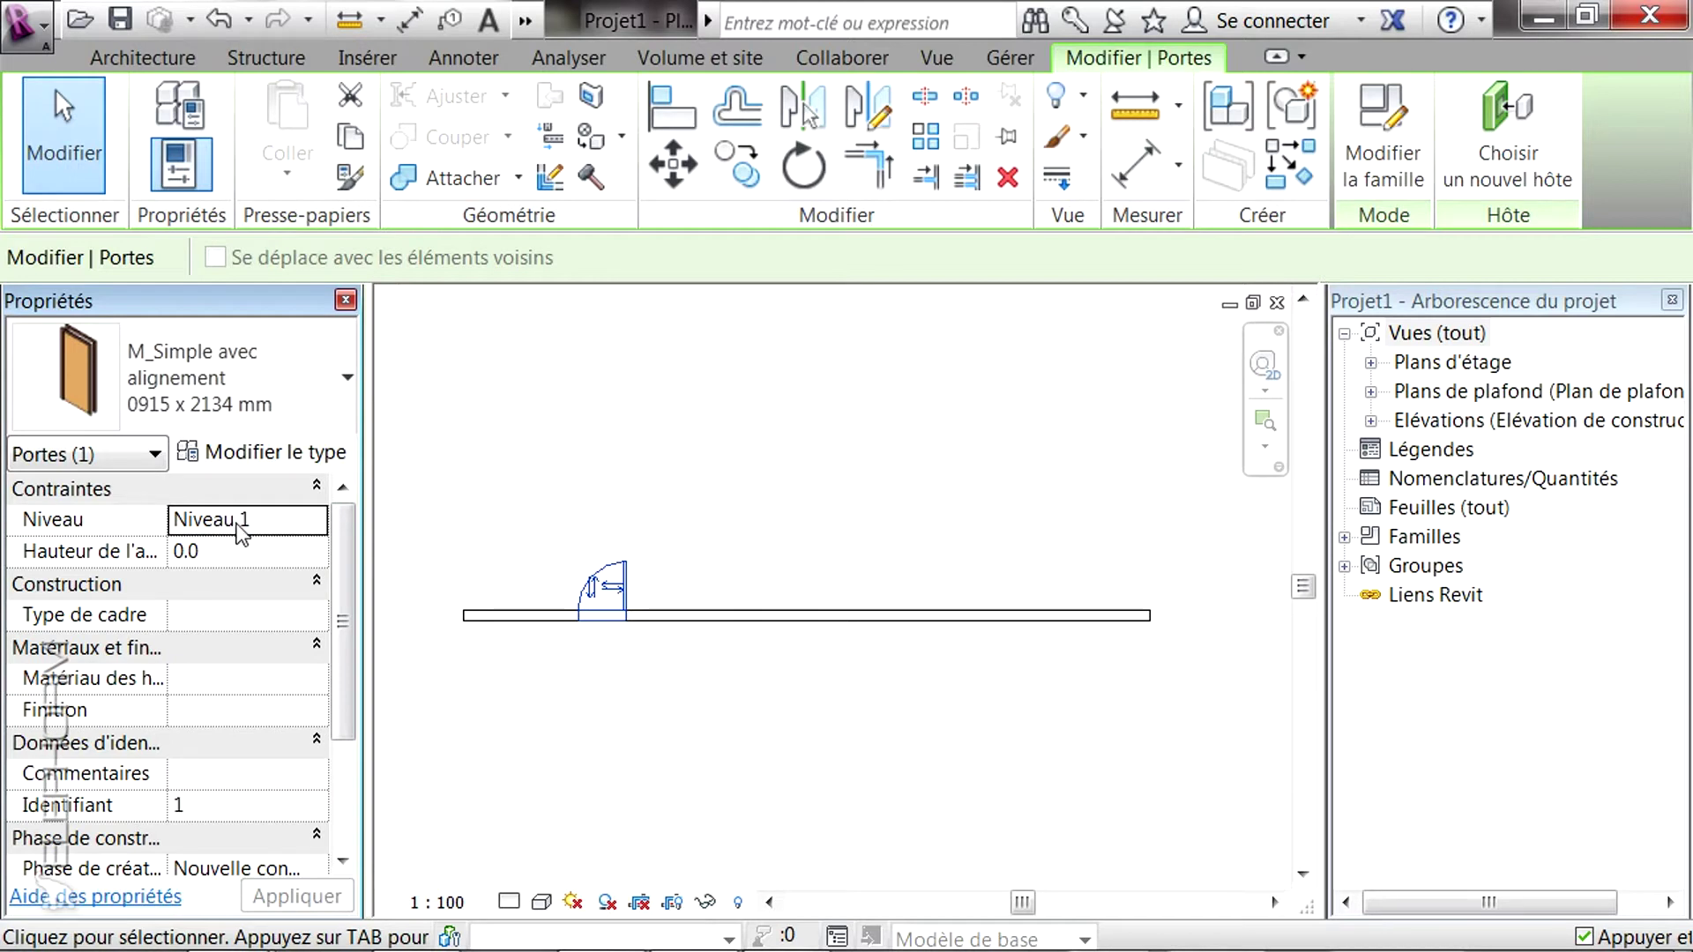
pyautogui.click(325, 528)
pyautogui.click(321, 512)
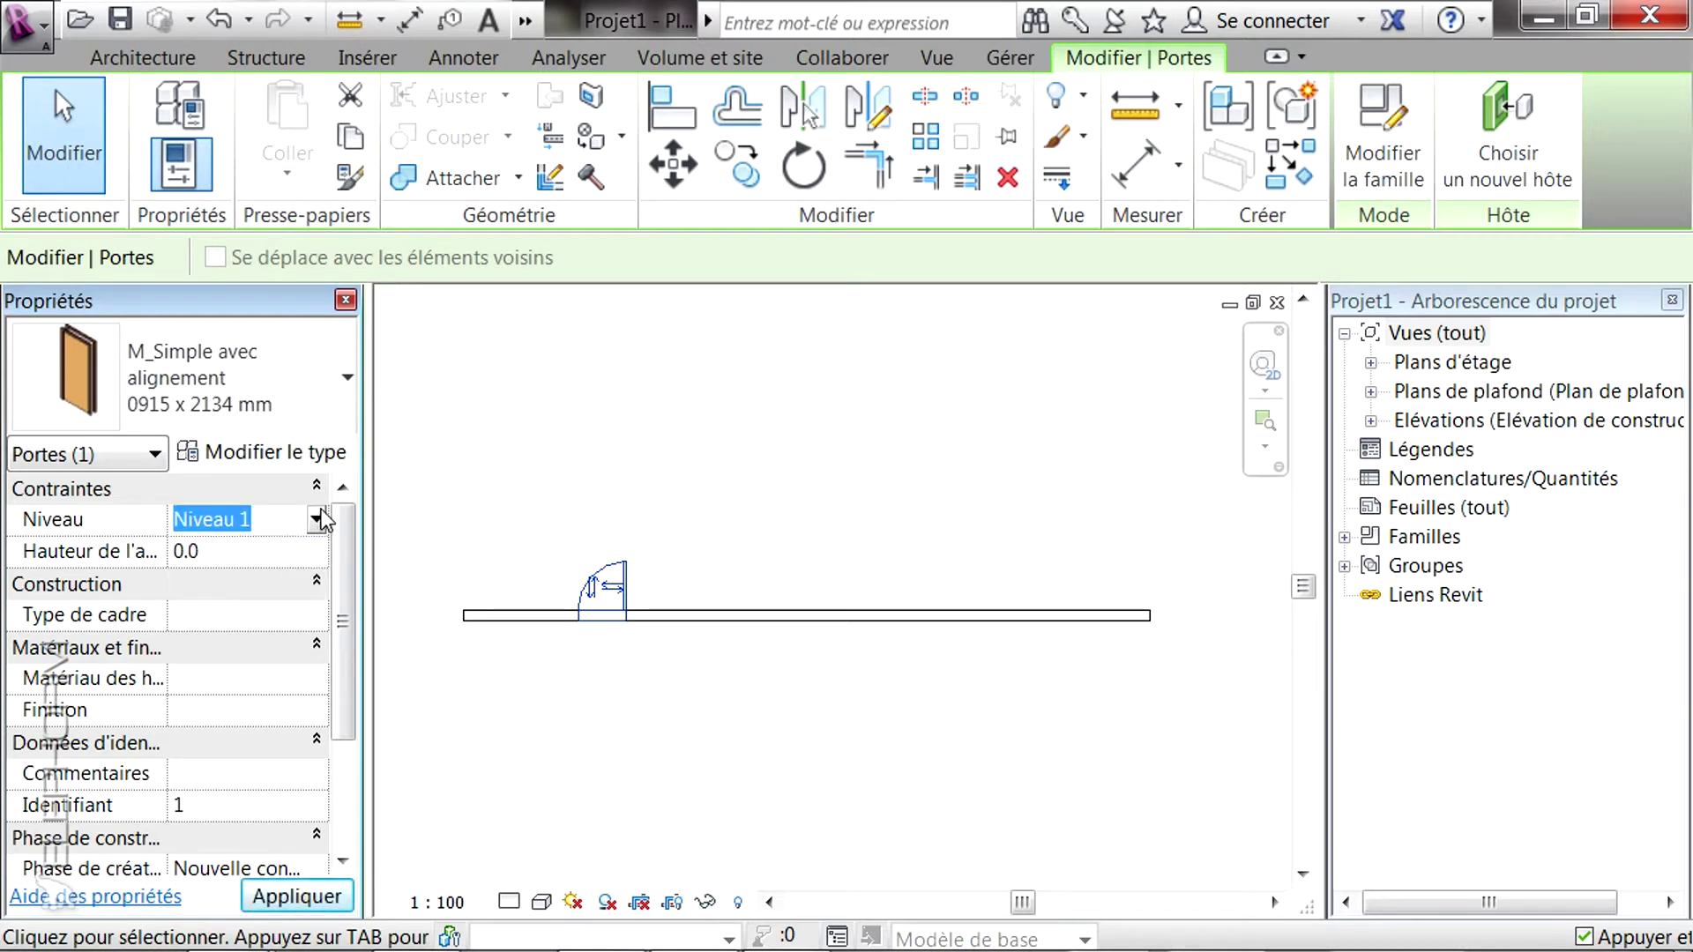
pyautogui.moveTo(341, 520); pyautogui.dragTo(353, 623)
pyautogui.moveTo(354, 623); pyautogui.dragTo(359, 513)
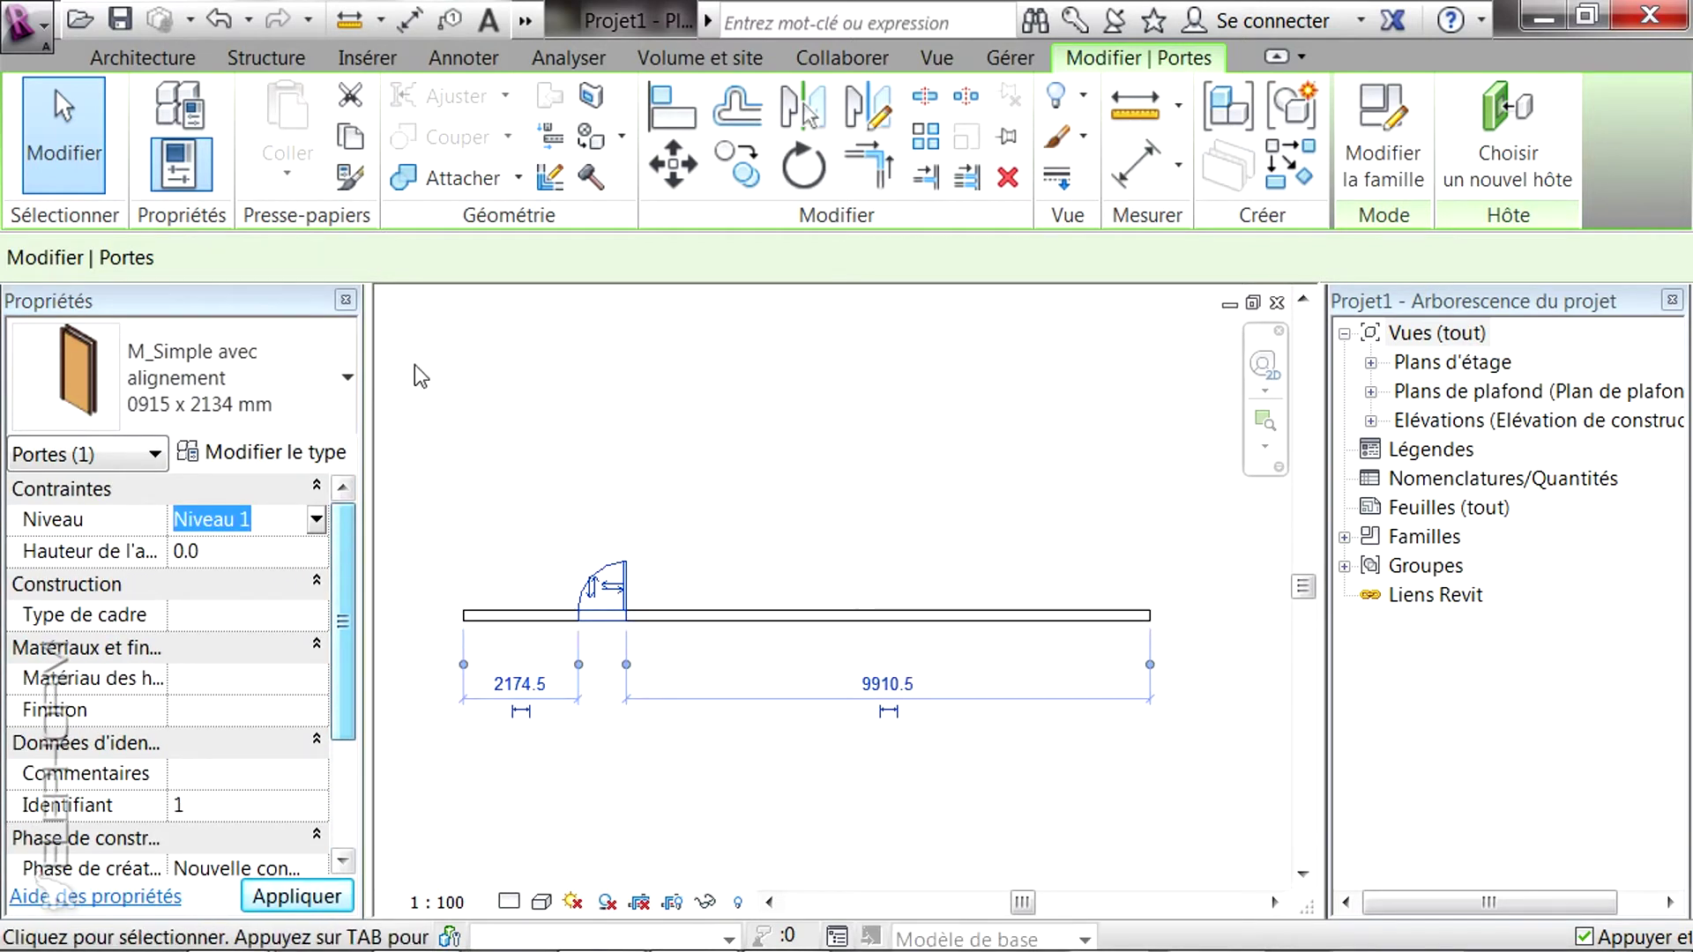
pyautogui.click(702, 536)
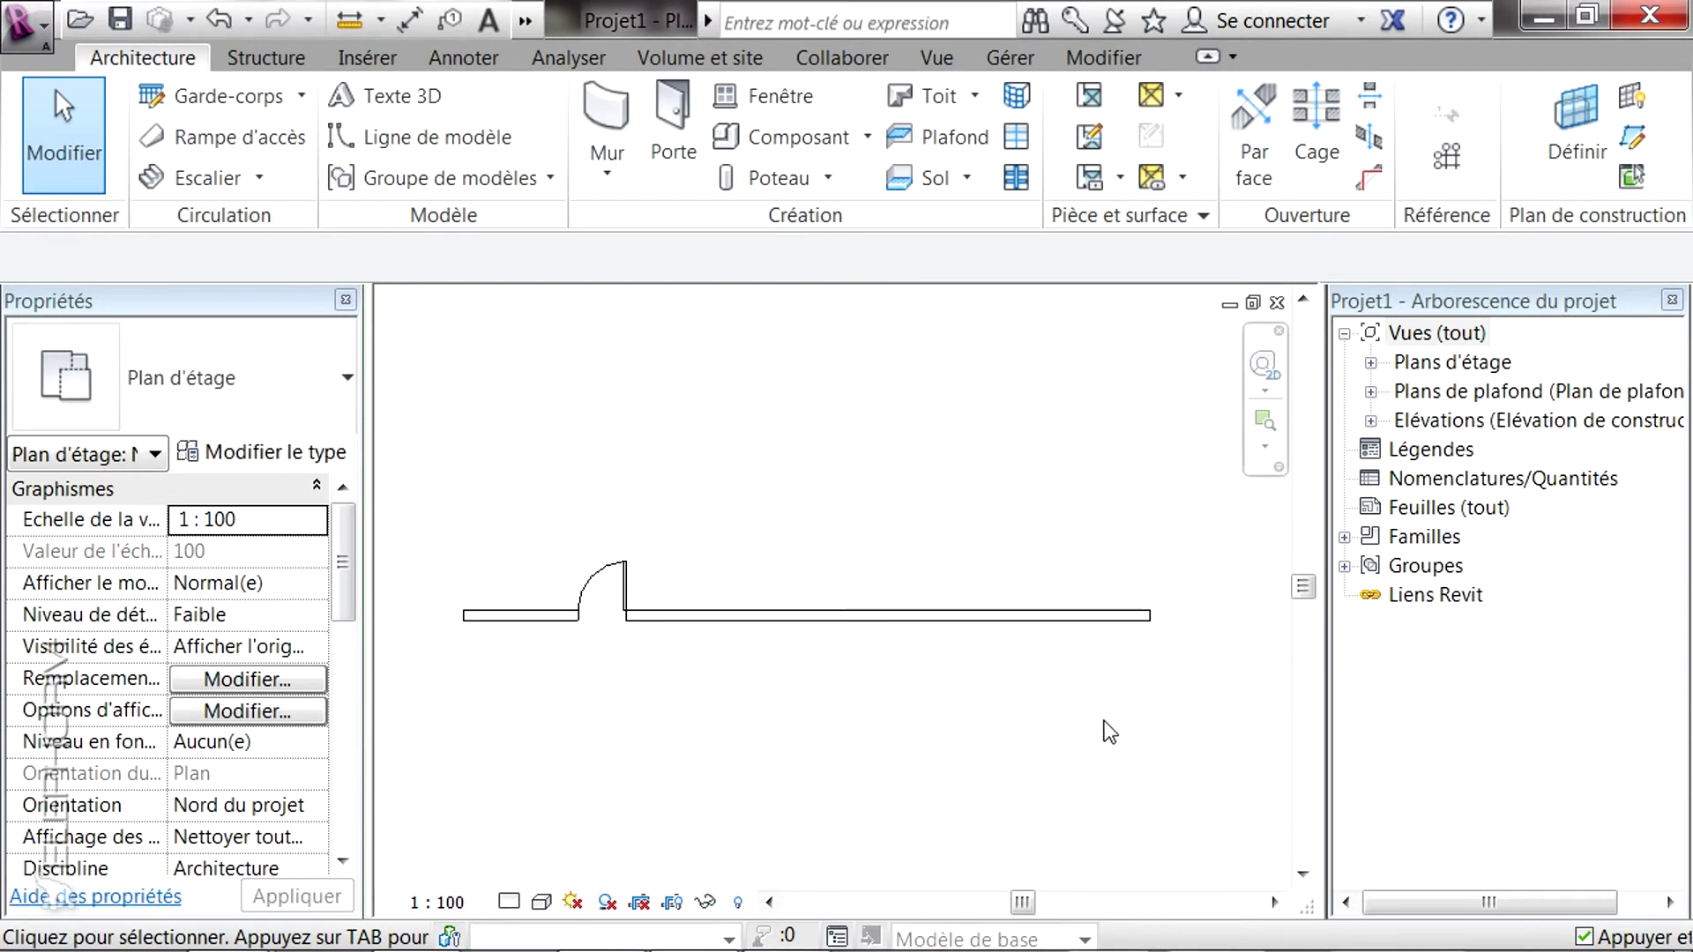
# Step: Delete the wall and its door from the floor plan
pyautogui.moveTo(436, 469); pyautogui.dragTo(1243, 738)
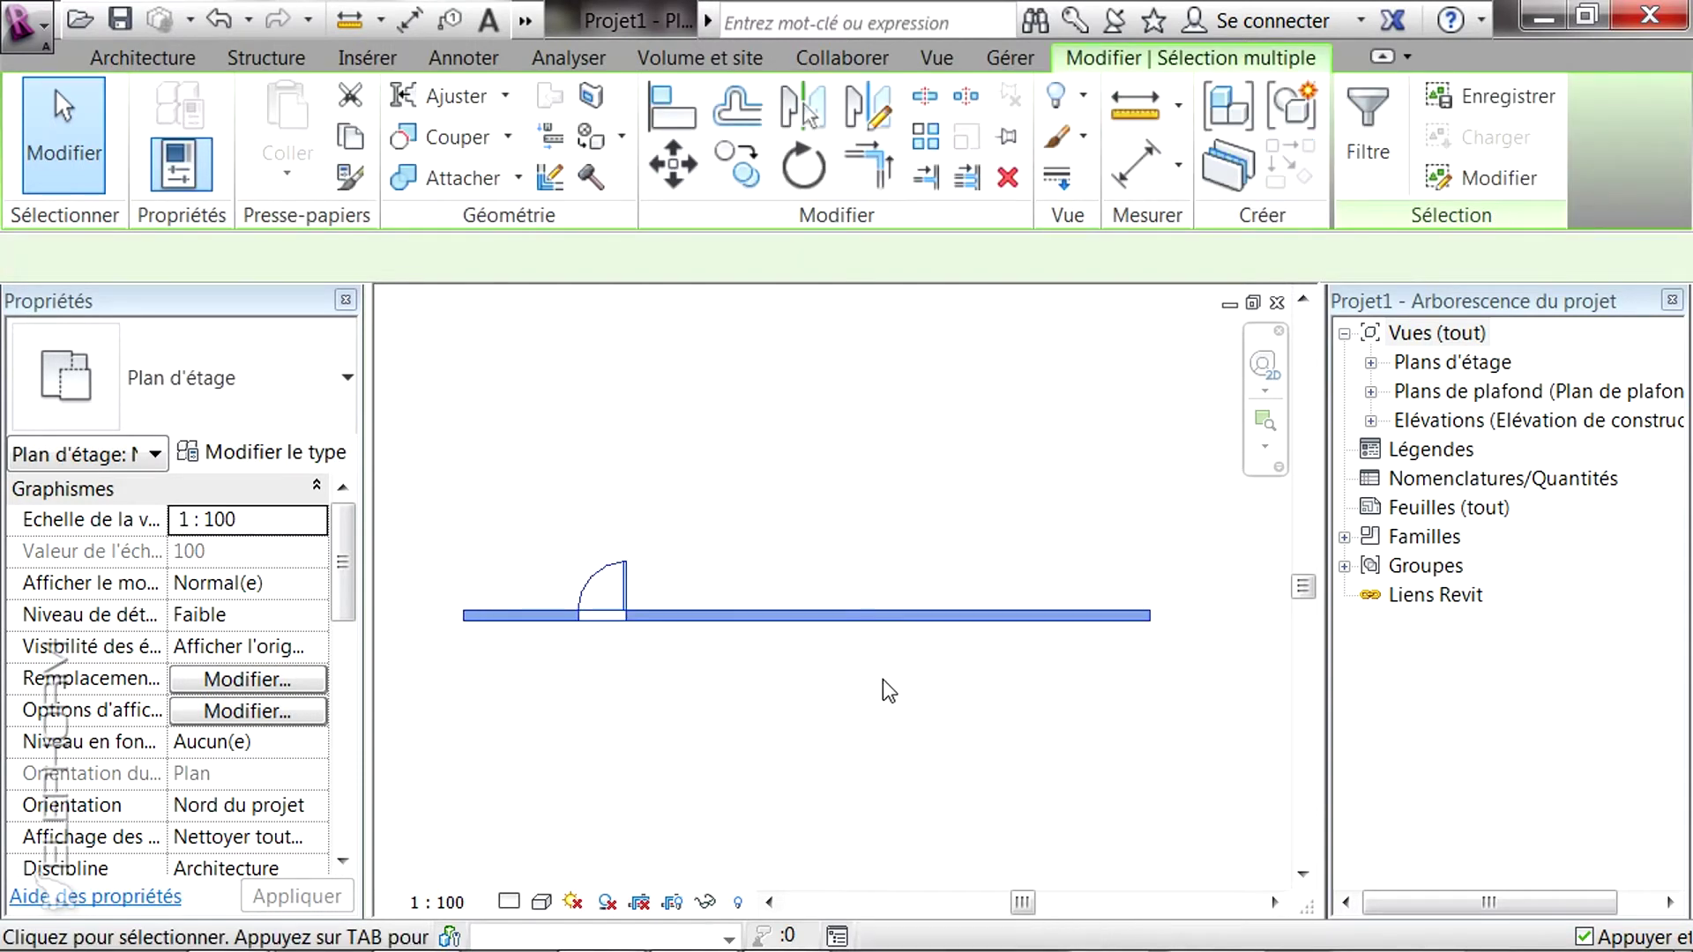
pyautogui.press('Delete')
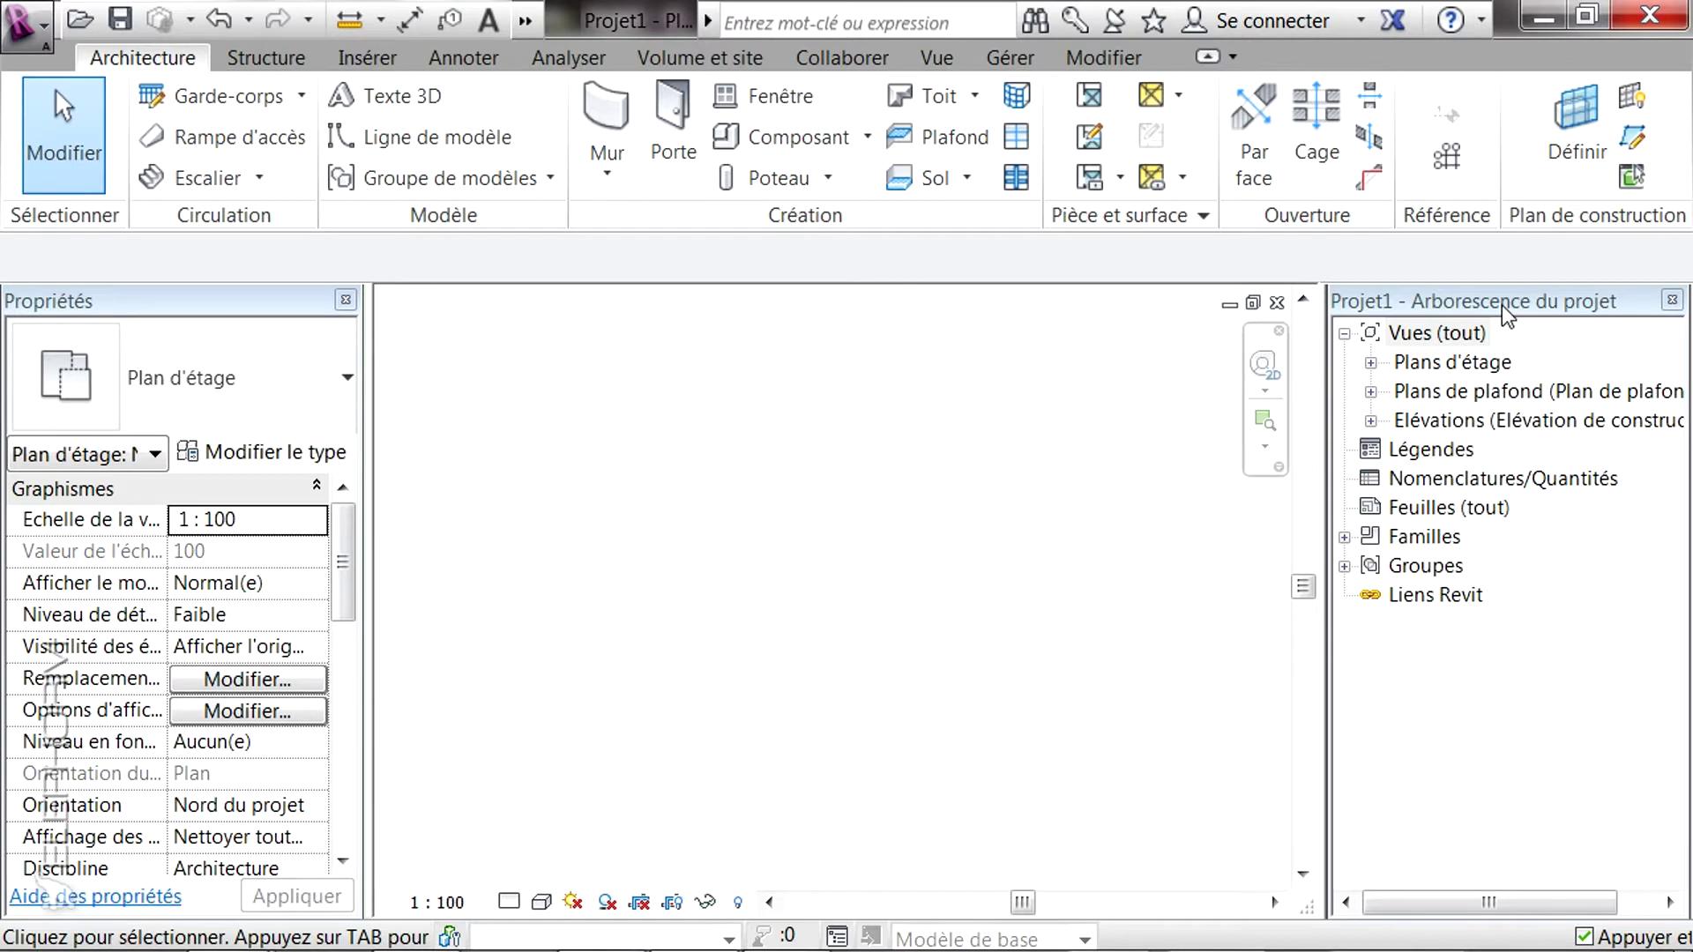
# Step: Undock the project browser, float it over the drawing area and heighten it until its whole tree fits
pyautogui.moveTo(1542, 304); pyautogui.dragTo(1335, 319)
pyautogui.moveTo(1074, 370); pyautogui.dragTo(991, 389)
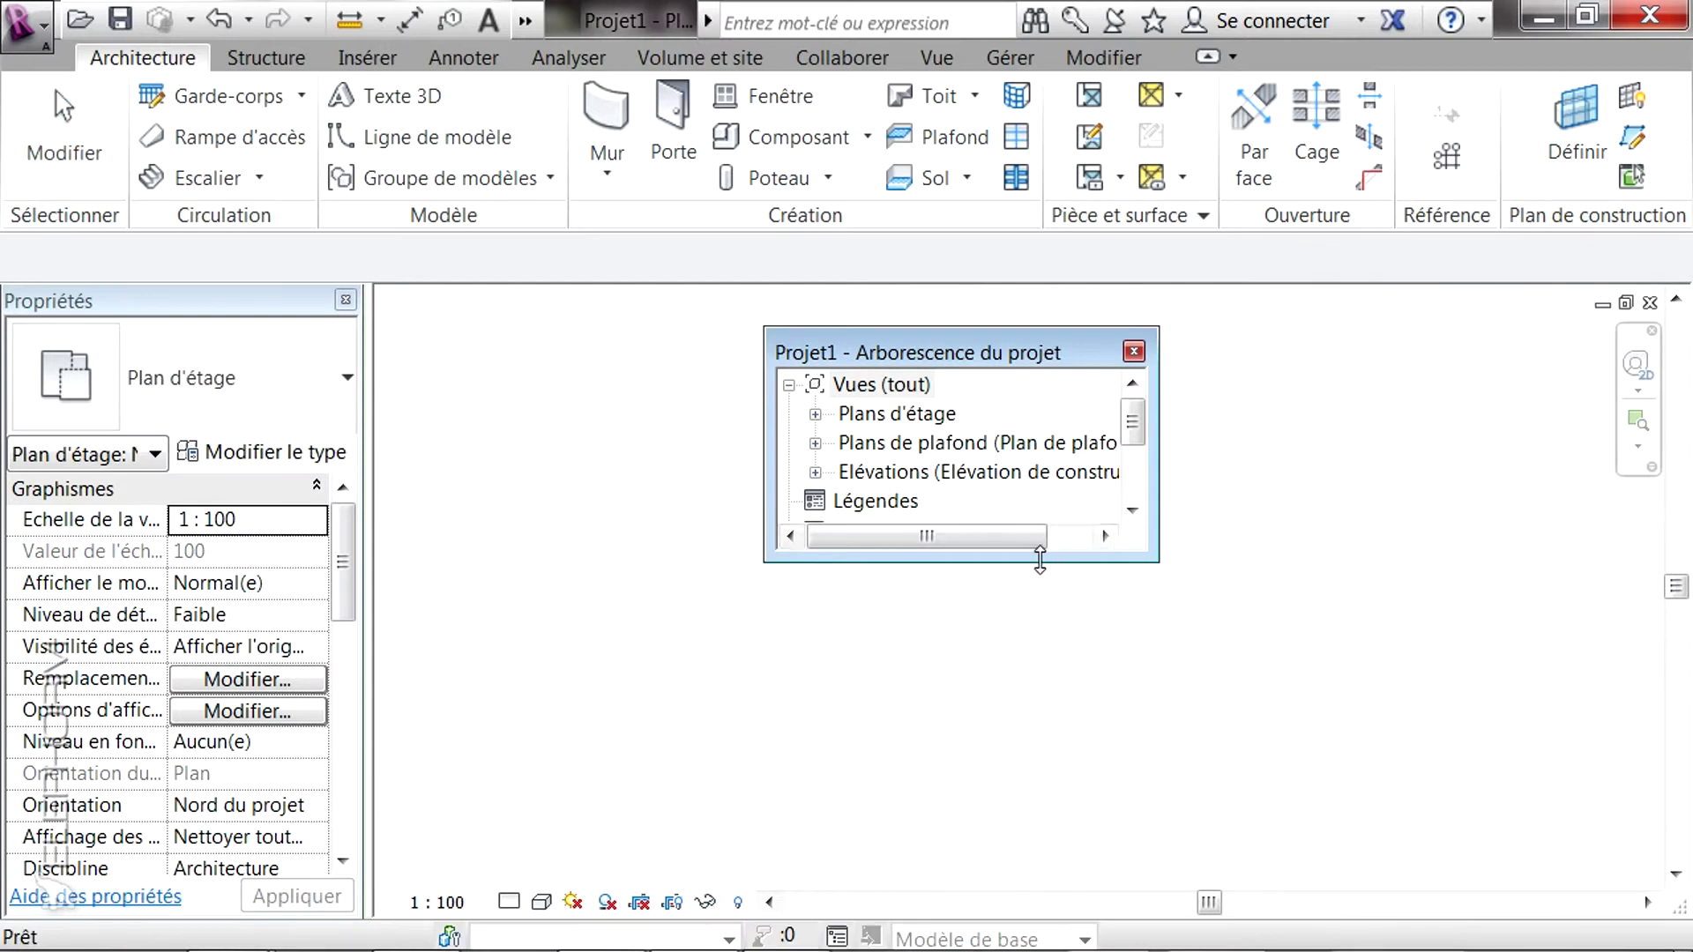
pyautogui.moveTo(1040, 561); pyautogui.dragTo(1060, 834)
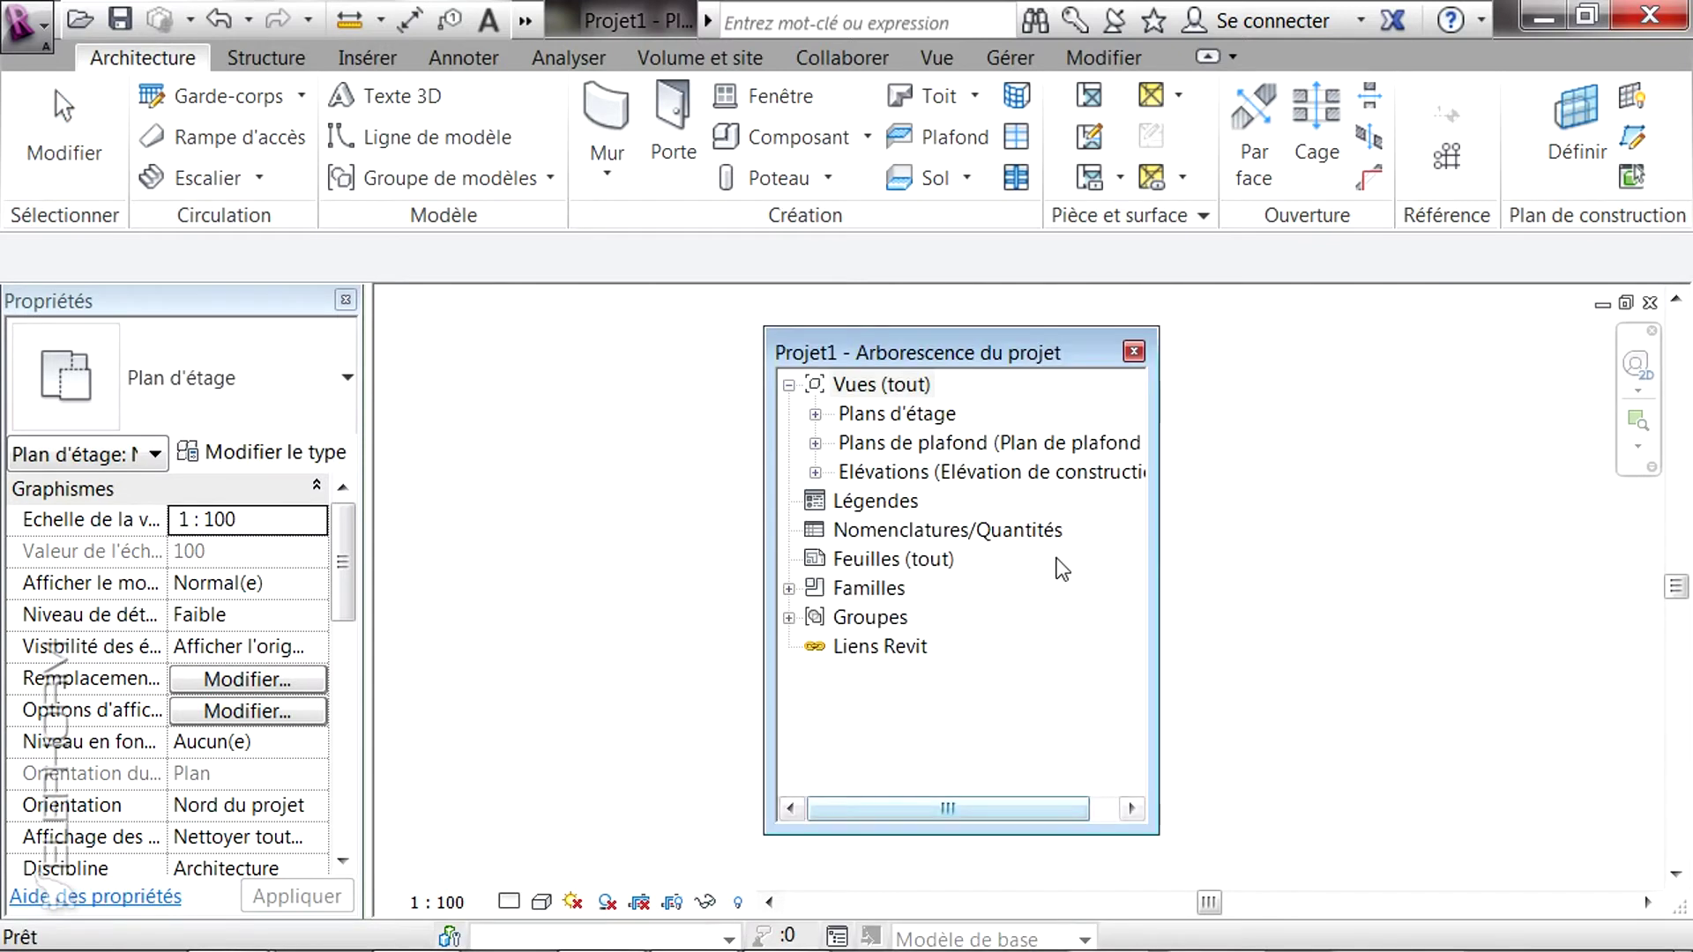
# Step: Close the floating project browser and display it again through the user interface options (Arborescence du projet)
pyautogui.click(1134, 353)
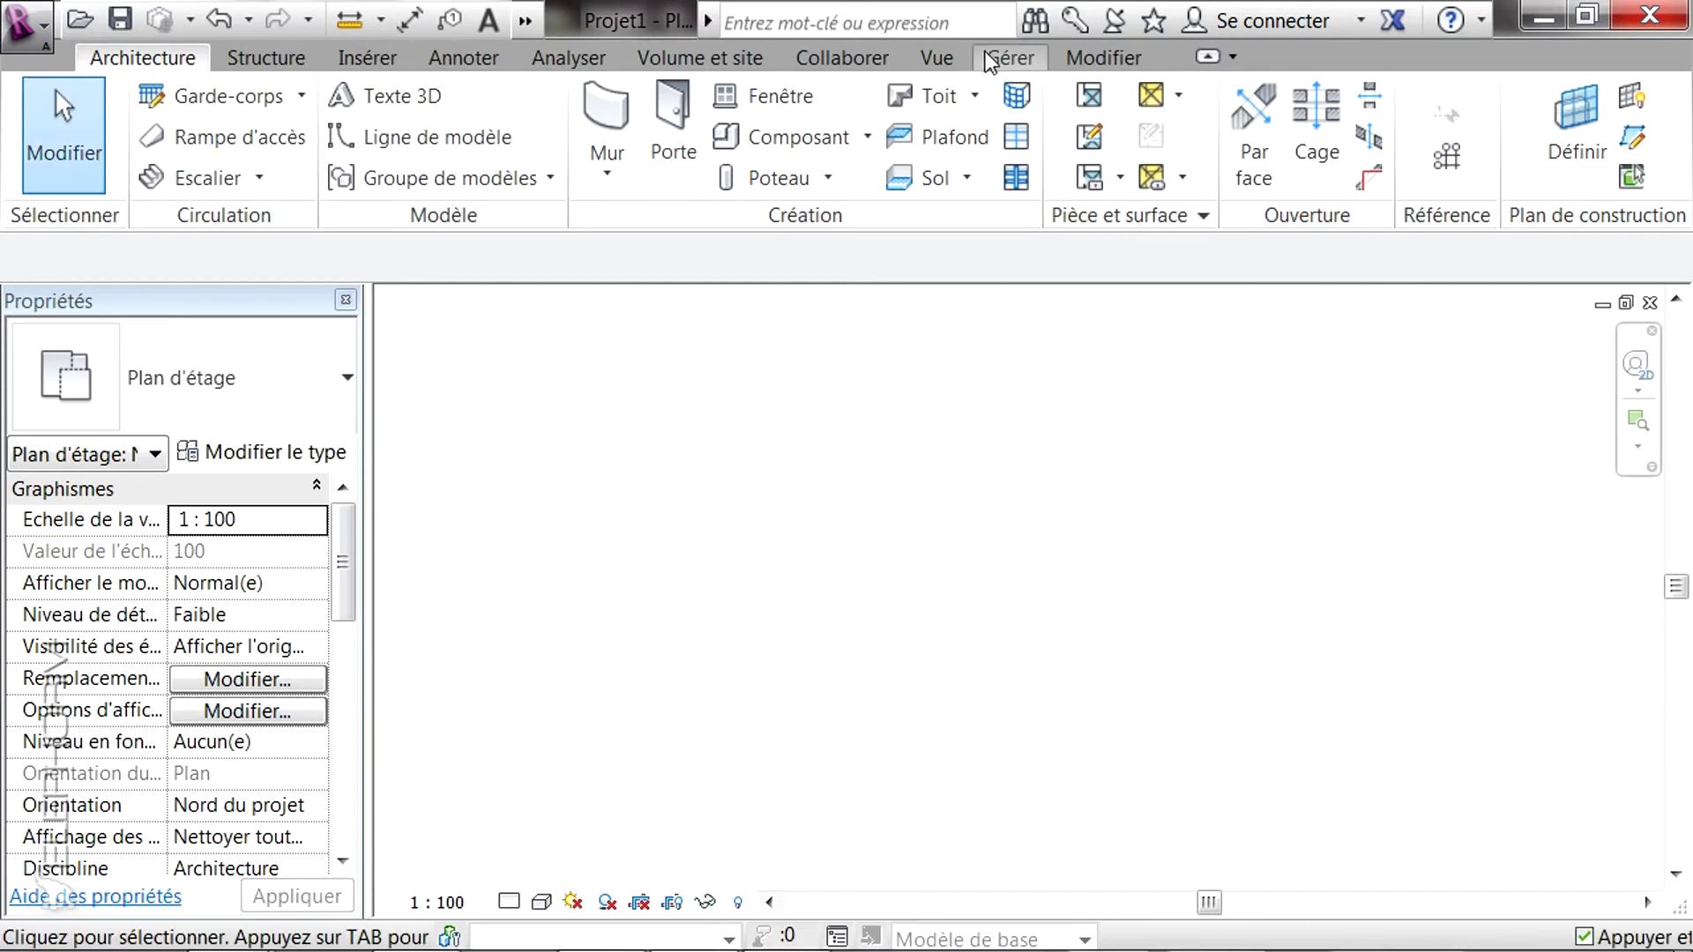
pyautogui.click(939, 57)
pyautogui.click(1497, 181)
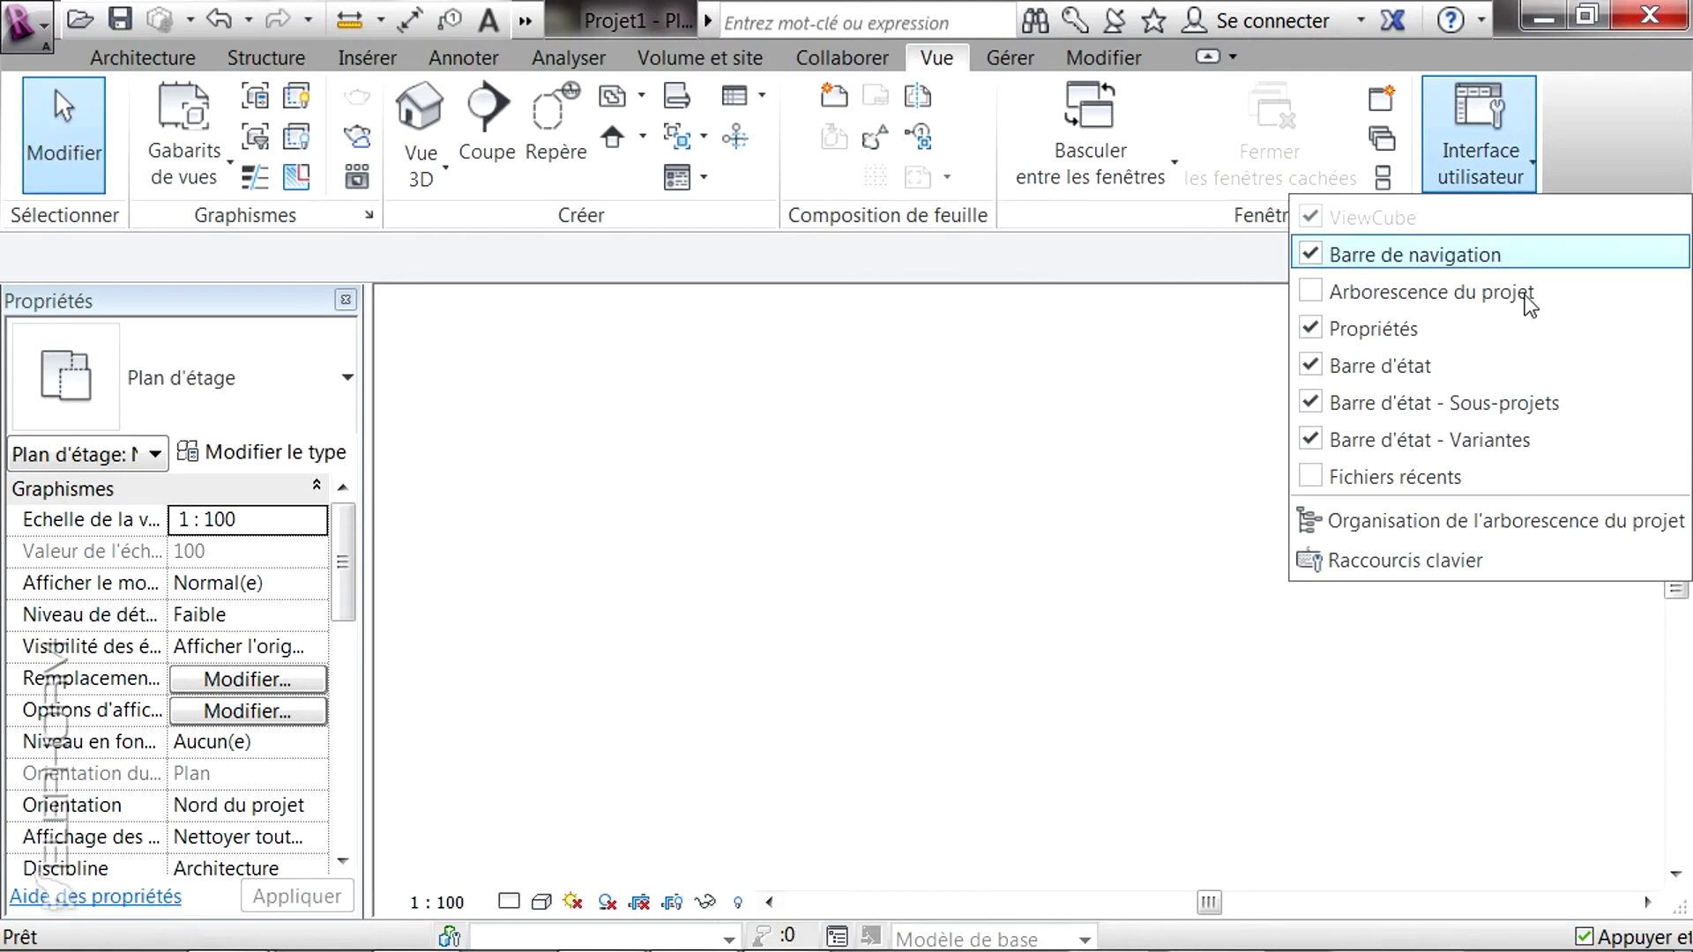
pyautogui.click(1323, 300)
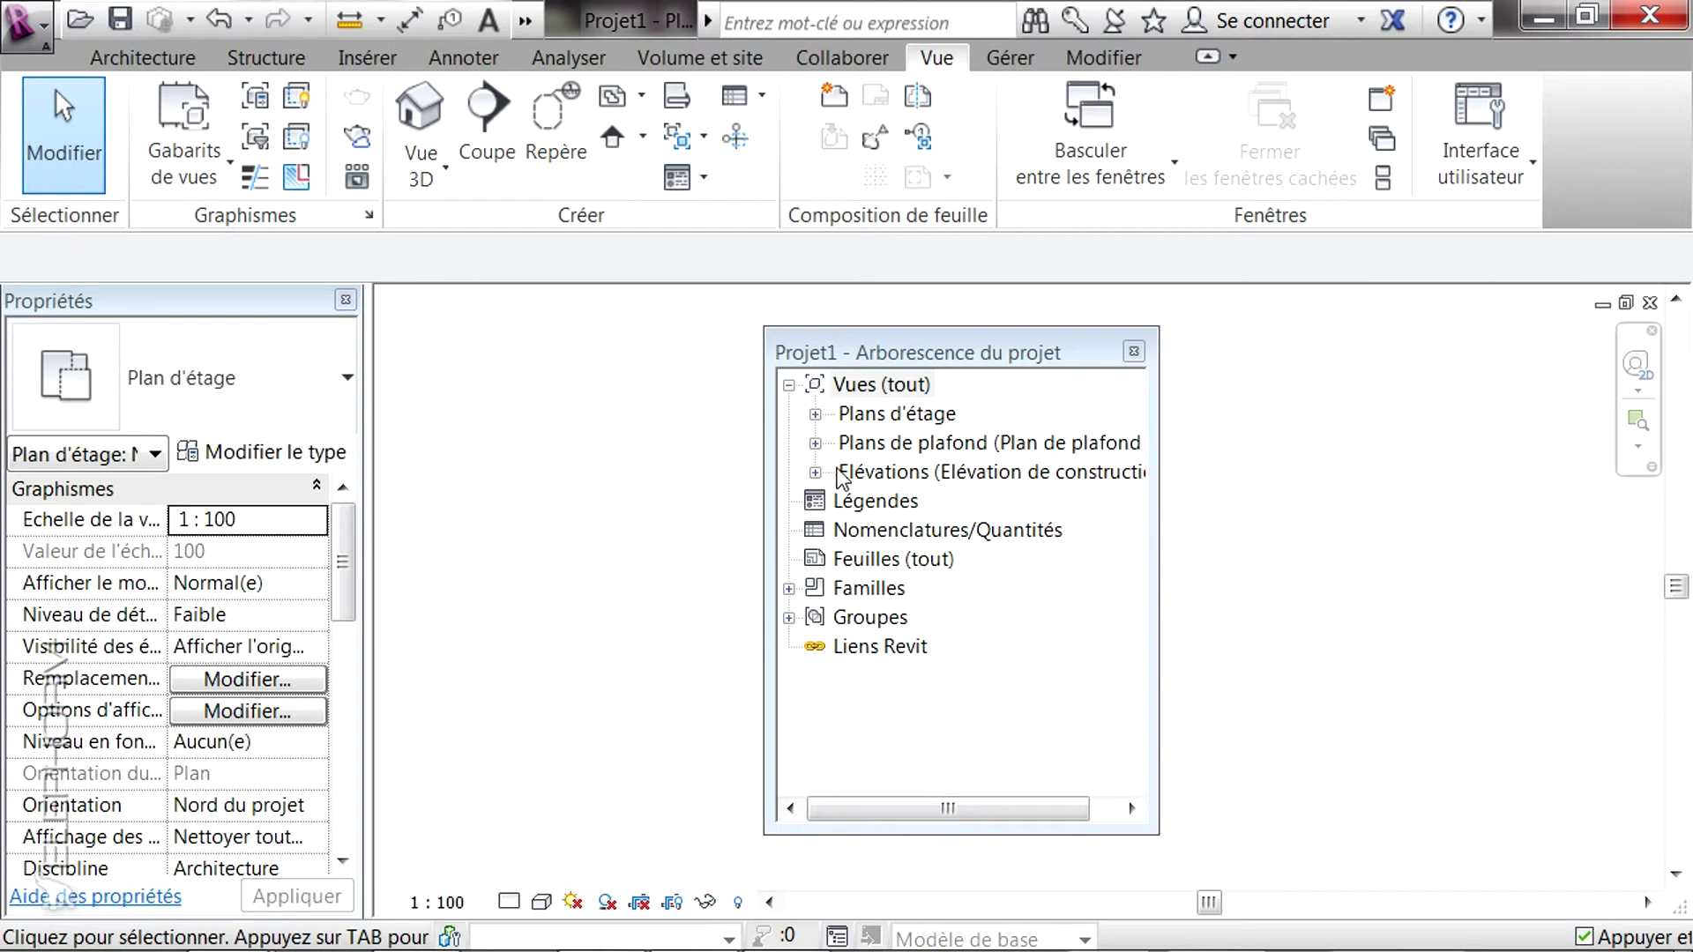
# Step: Examine the floor plan, ceiling plan and elevation branches and the Familles branch of the project browser, leaving them collapsed
pyautogui.click(814, 413)
pyautogui.click(815, 414)
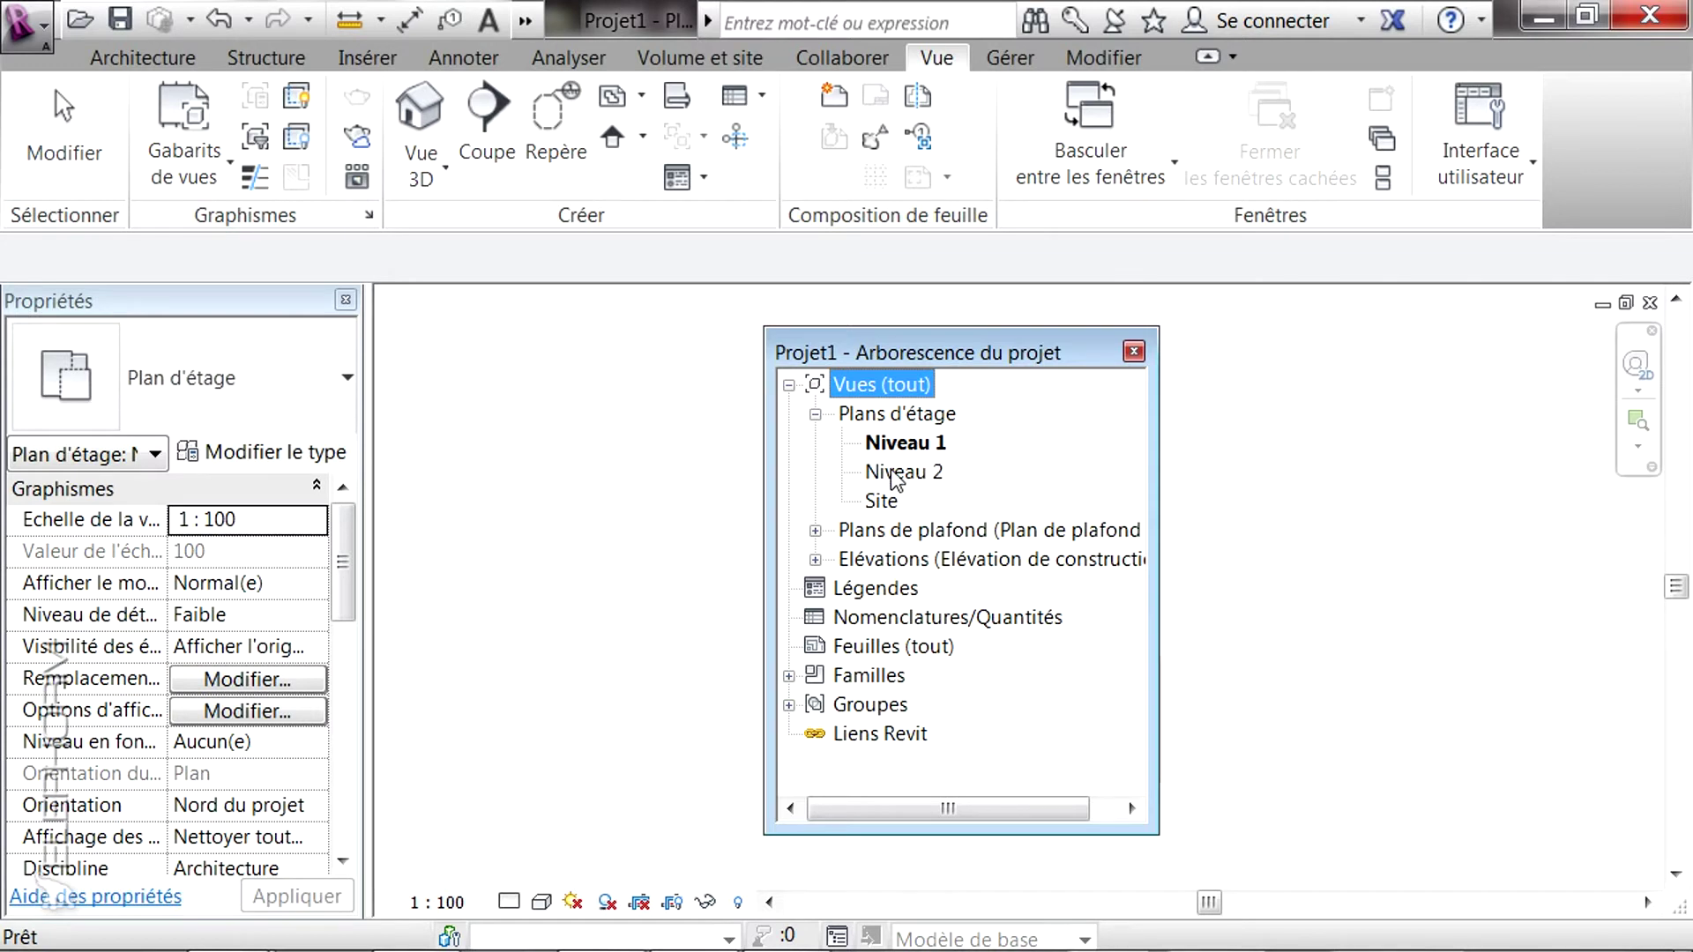
pyautogui.click(816, 532)
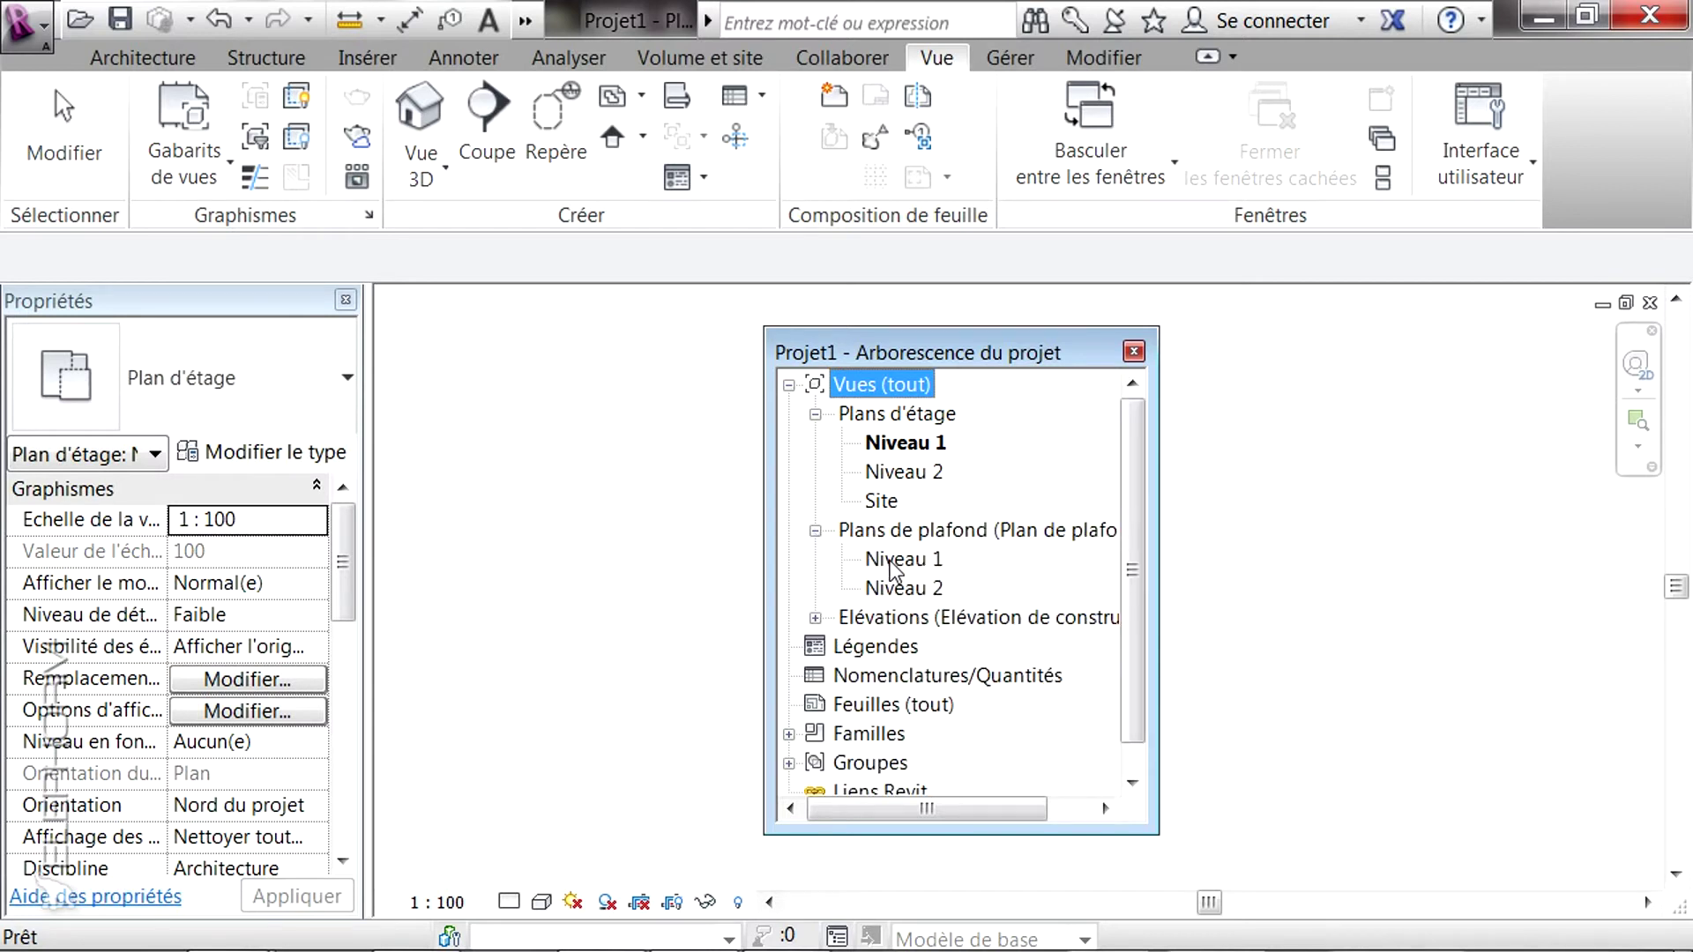
pyautogui.click(816, 618)
pyautogui.click(815, 618)
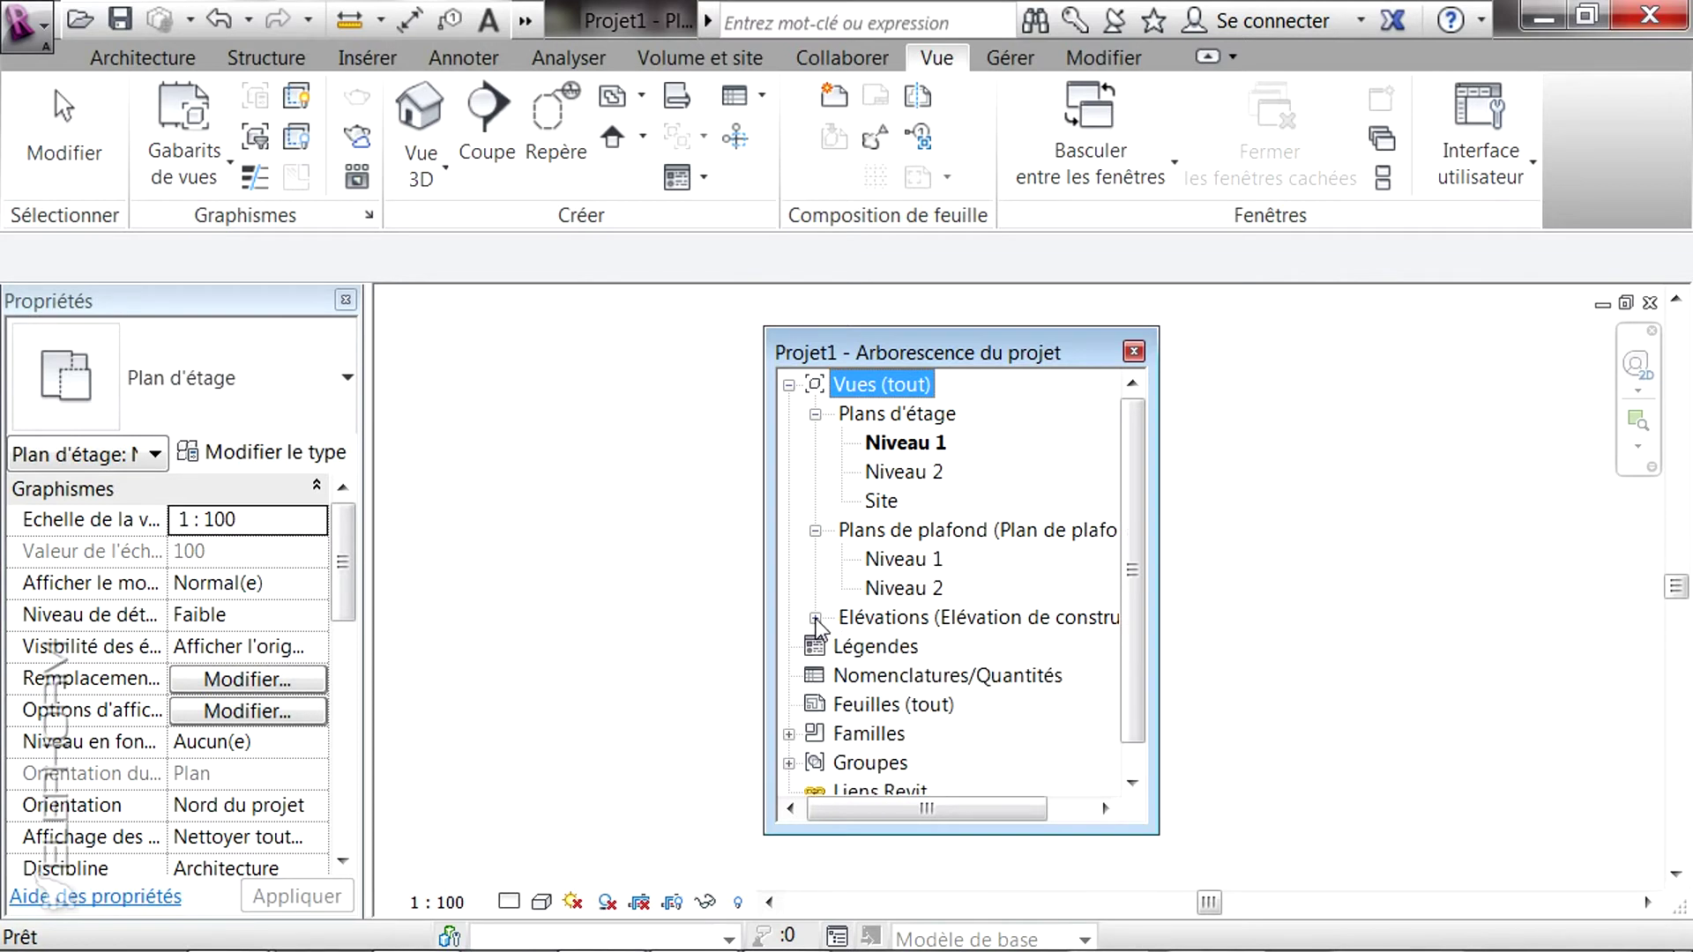
pyautogui.click(816, 531)
pyautogui.click(816, 414)
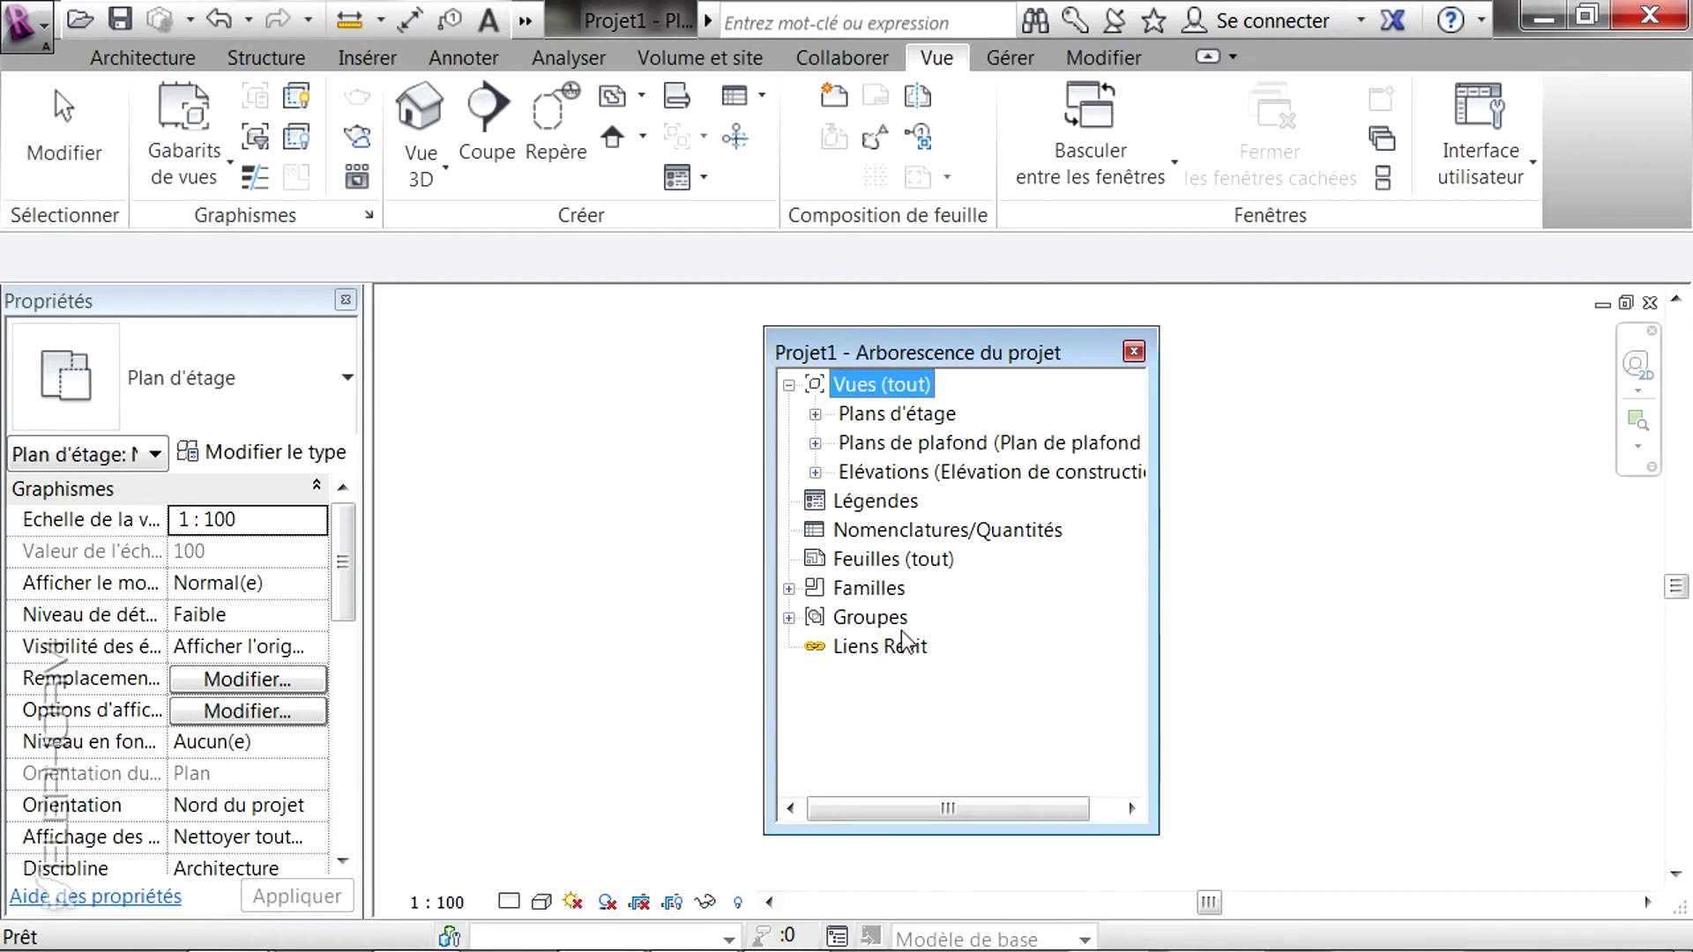
pyautogui.click(790, 588)
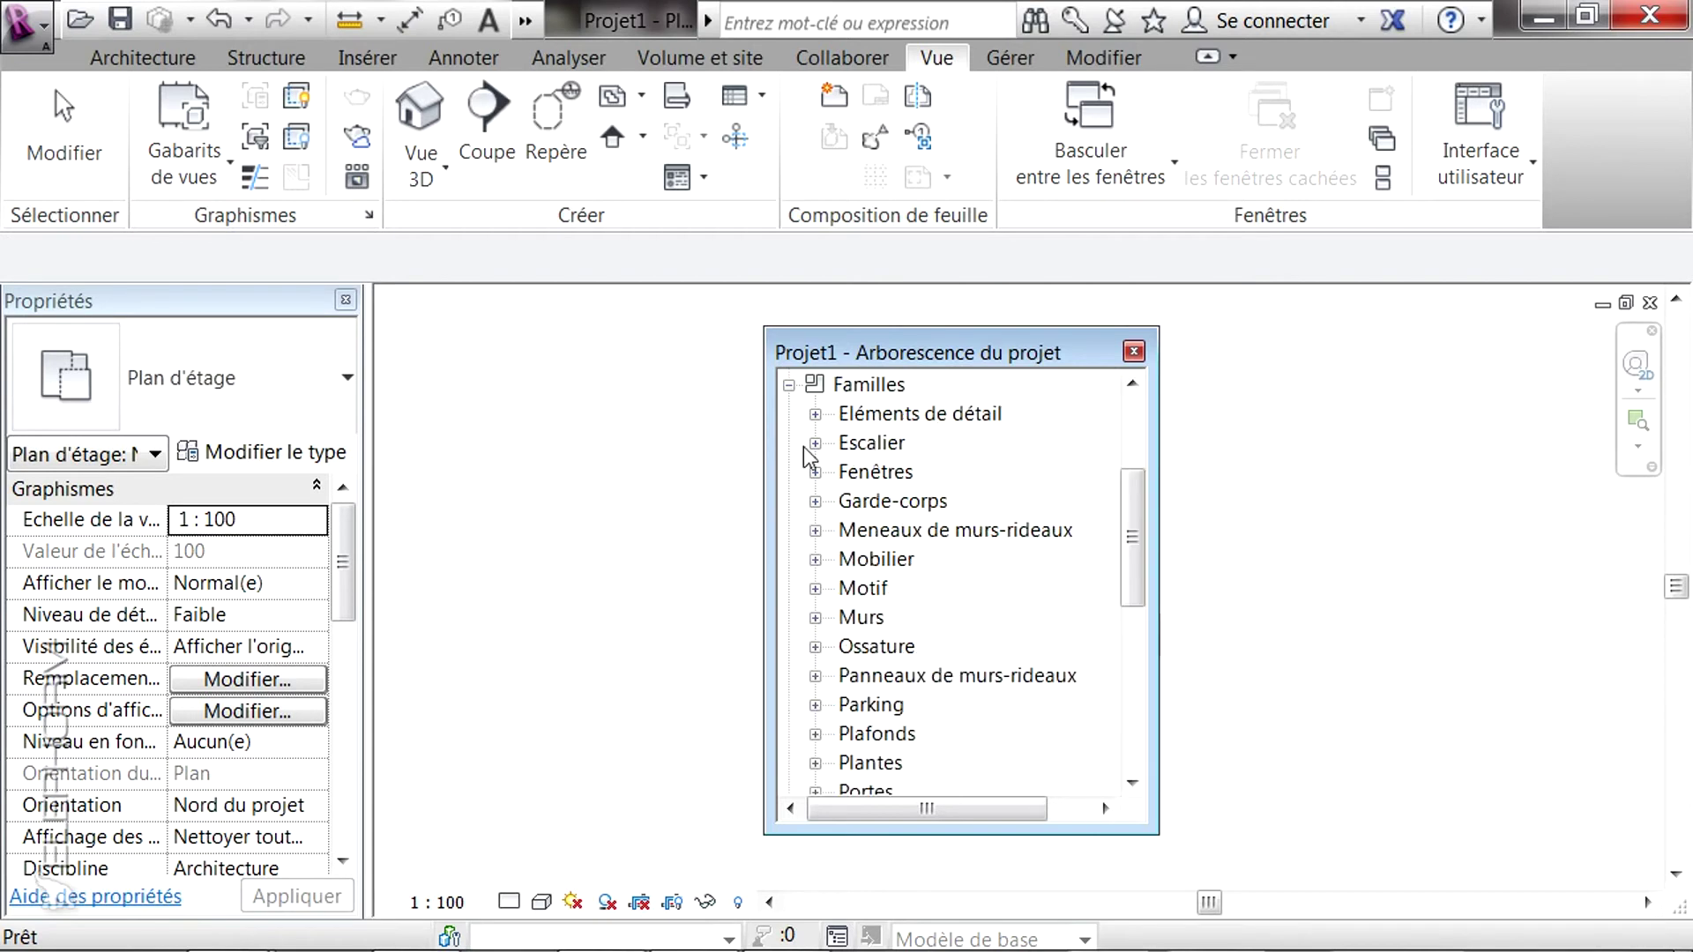
pyautogui.click(789, 386)
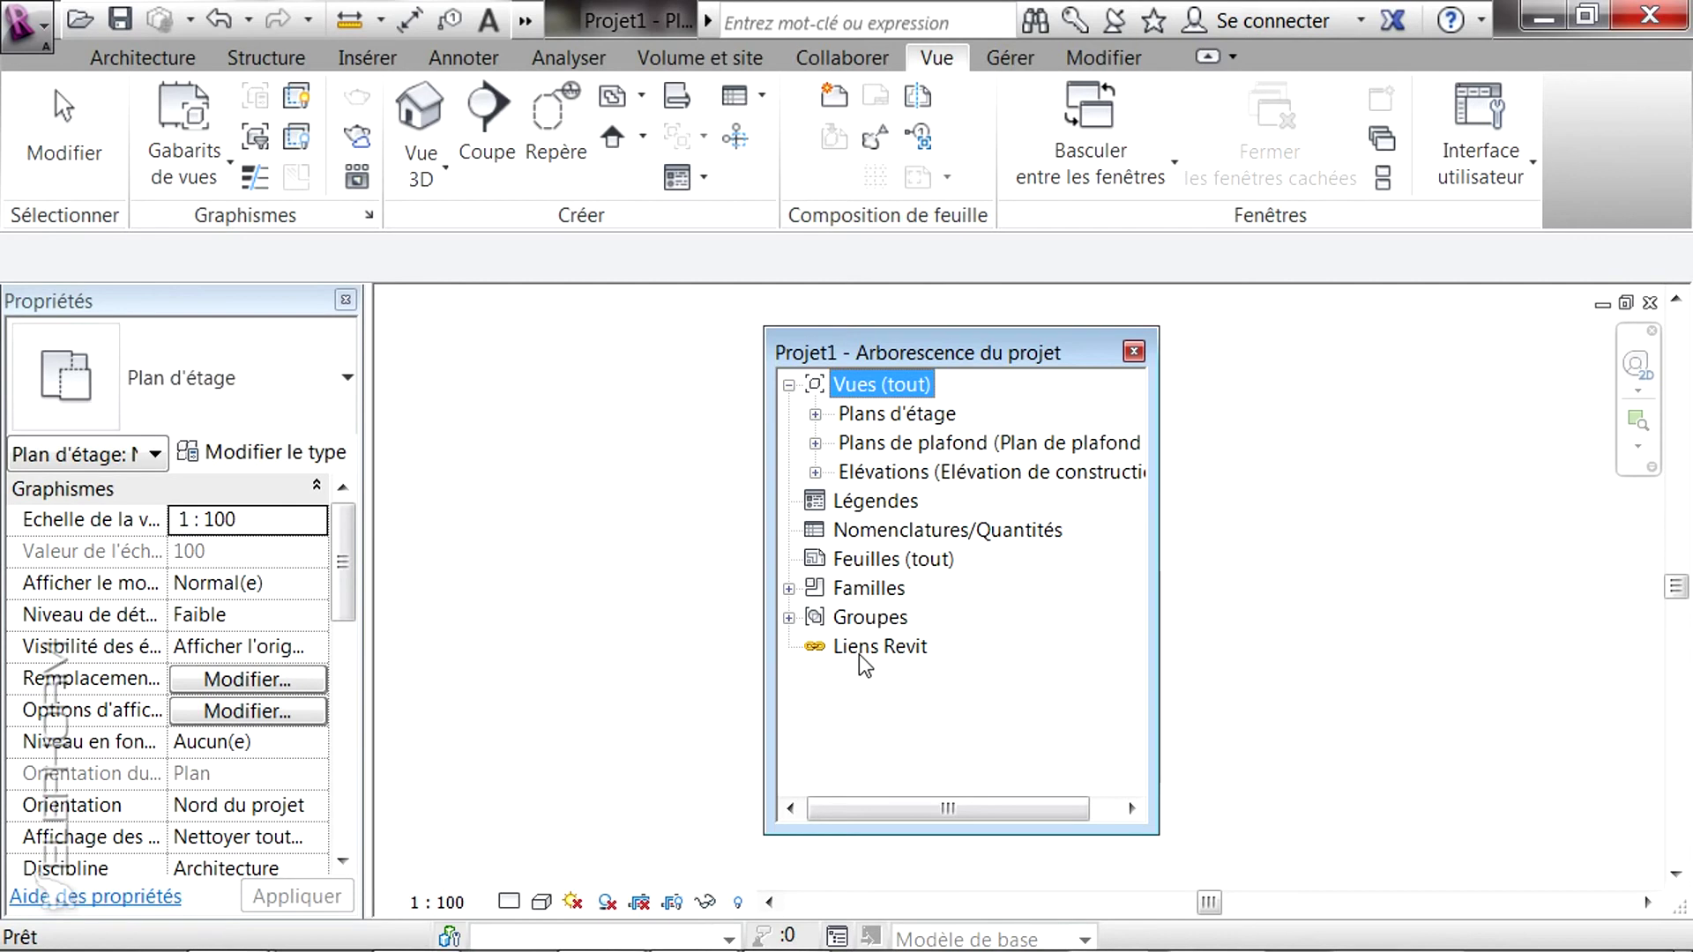
# Step: Dock the project browser across the top of the drawing area and re-dock it along the right side
pyautogui.moveTo(940, 355); pyautogui.dragTo(1247, 335)
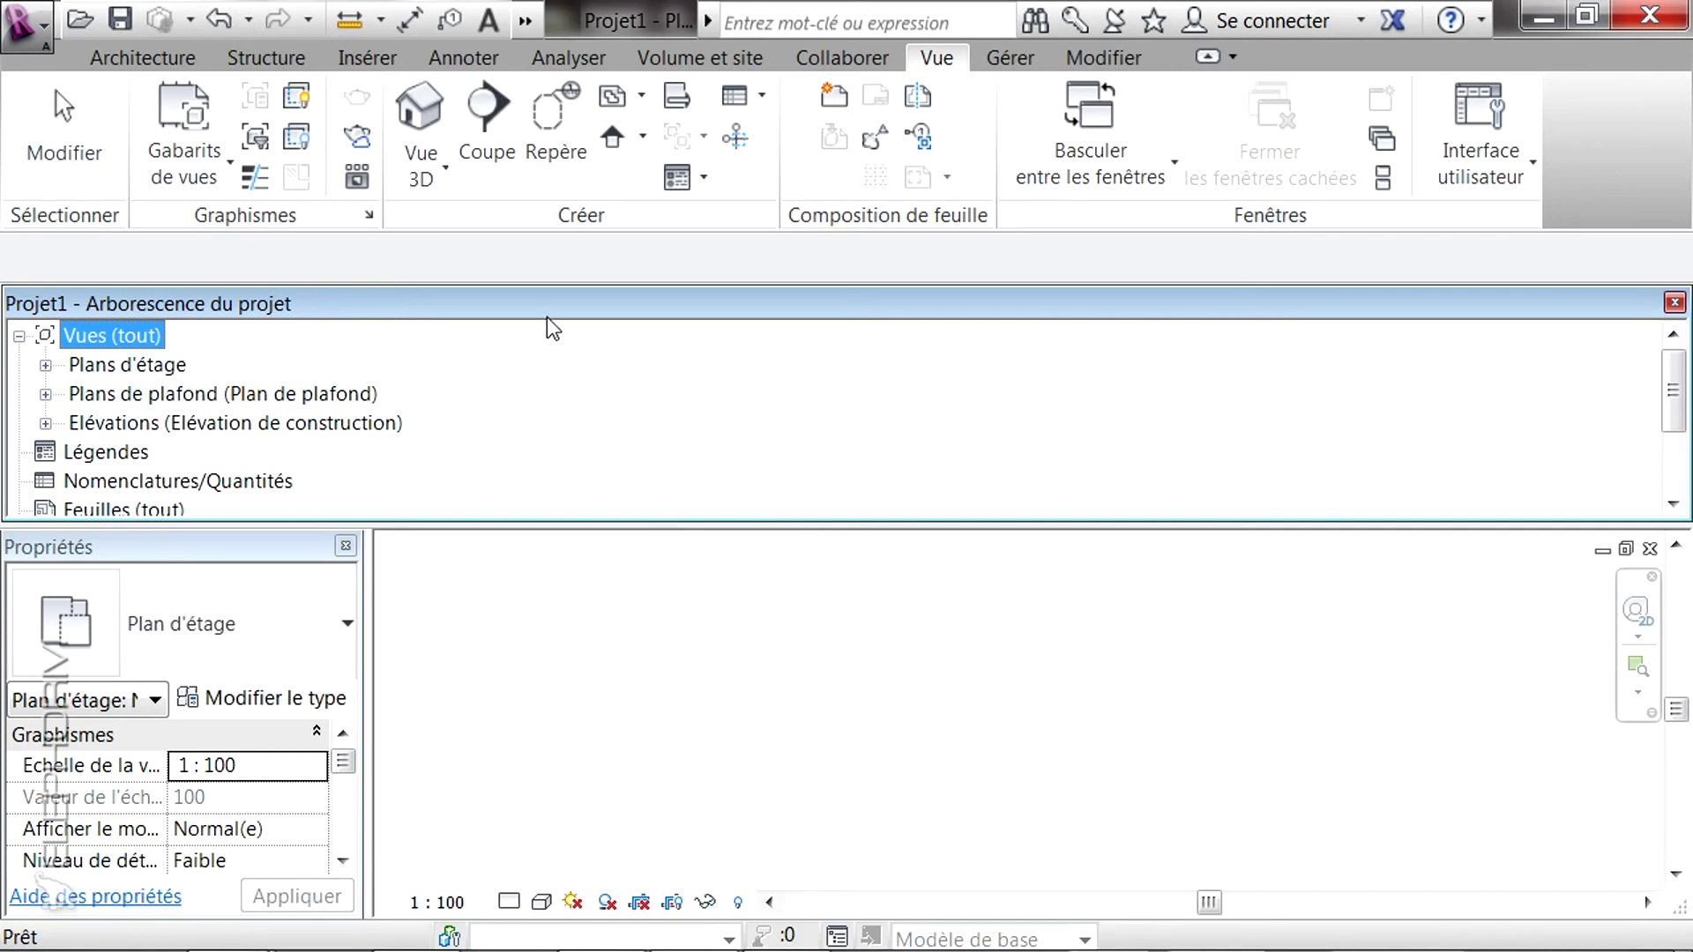
pyautogui.moveTo(578, 308); pyautogui.dragTo(578, 311)
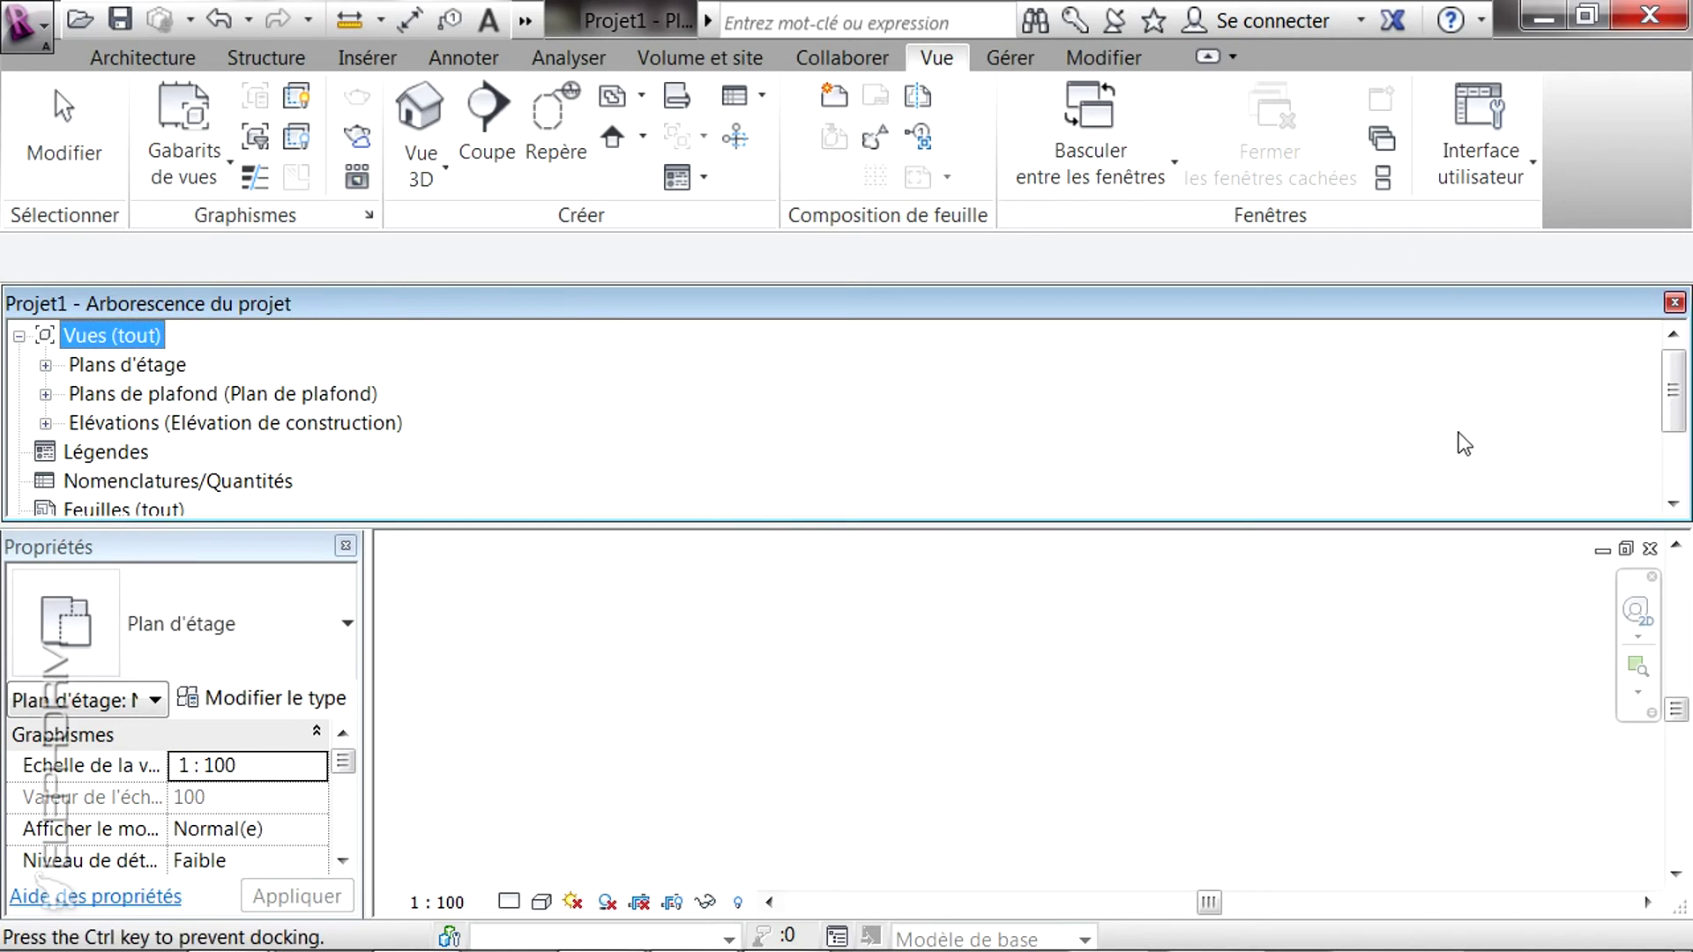
pyautogui.moveTo(1433, 566); pyautogui.dragTo(1299, 589)
pyautogui.moveTo(1183, 558); pyautogui.dragTo(1513, 370)
pyautogui.moveTo(1646, 298); pyautogui.dragTo(1632, 278)
pyautogui.moveTo(1317, 311); pyautogui.dragTo(1525, 589)
pyautogui.moveTo(1405, 557); pyautogui.dragTo(1670, 567)
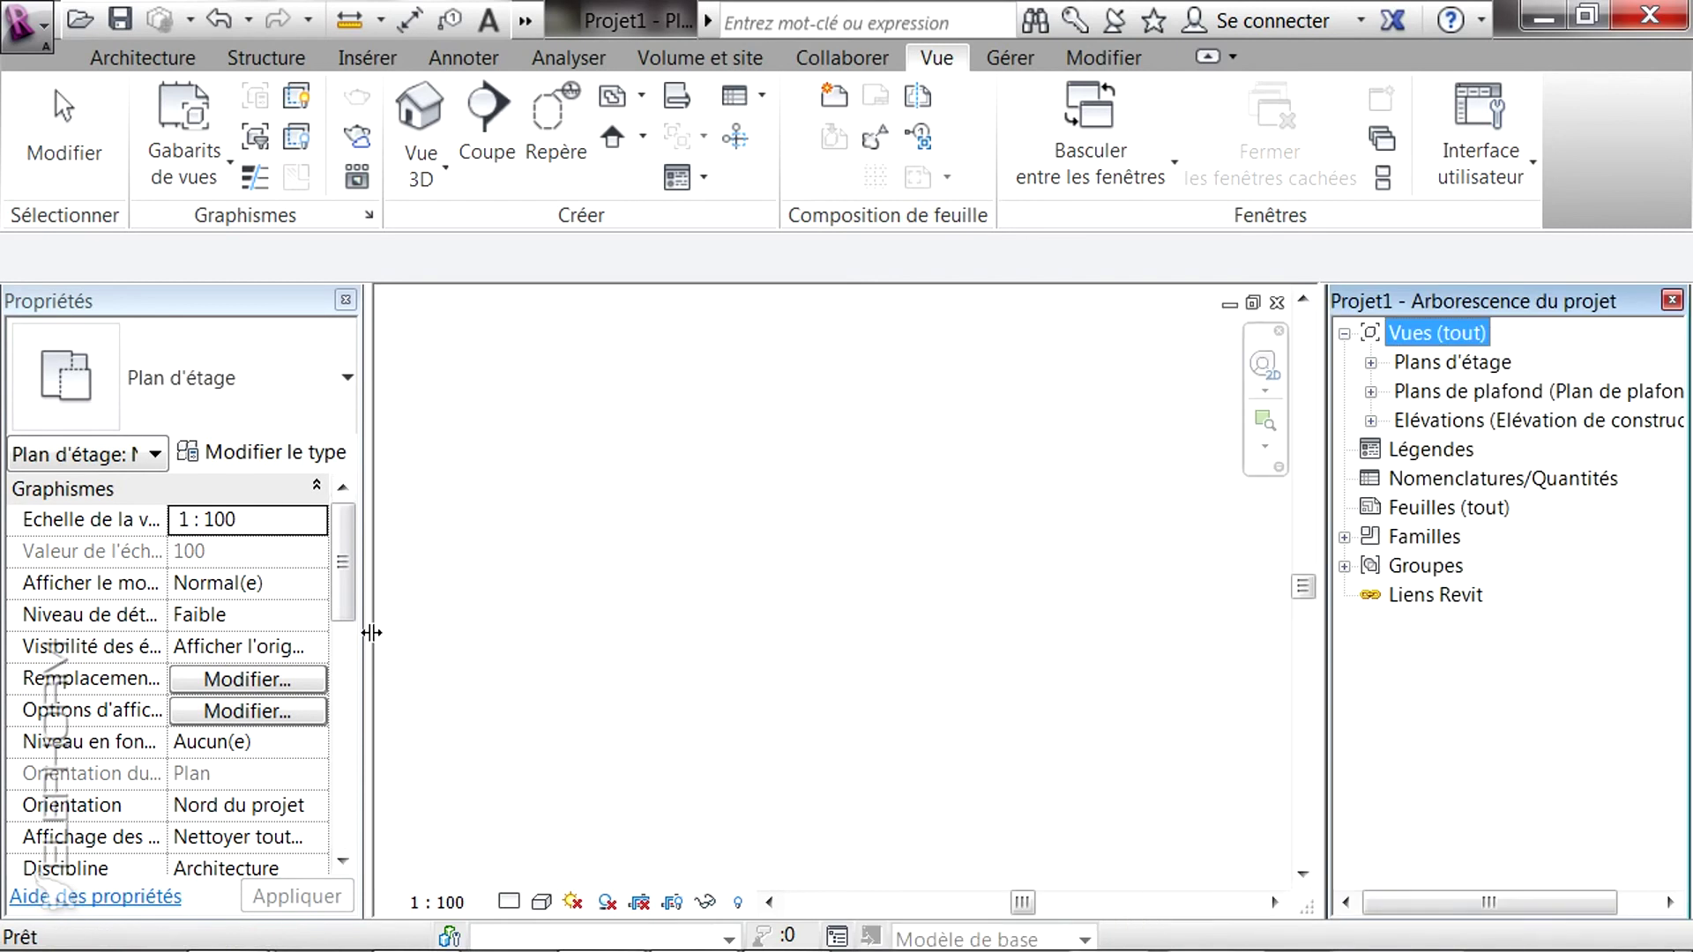
# Step: Try to narrow the docked Properties palette
pyautogui.moveTo(368, 628); pyautogui.dragTo(287, 644)
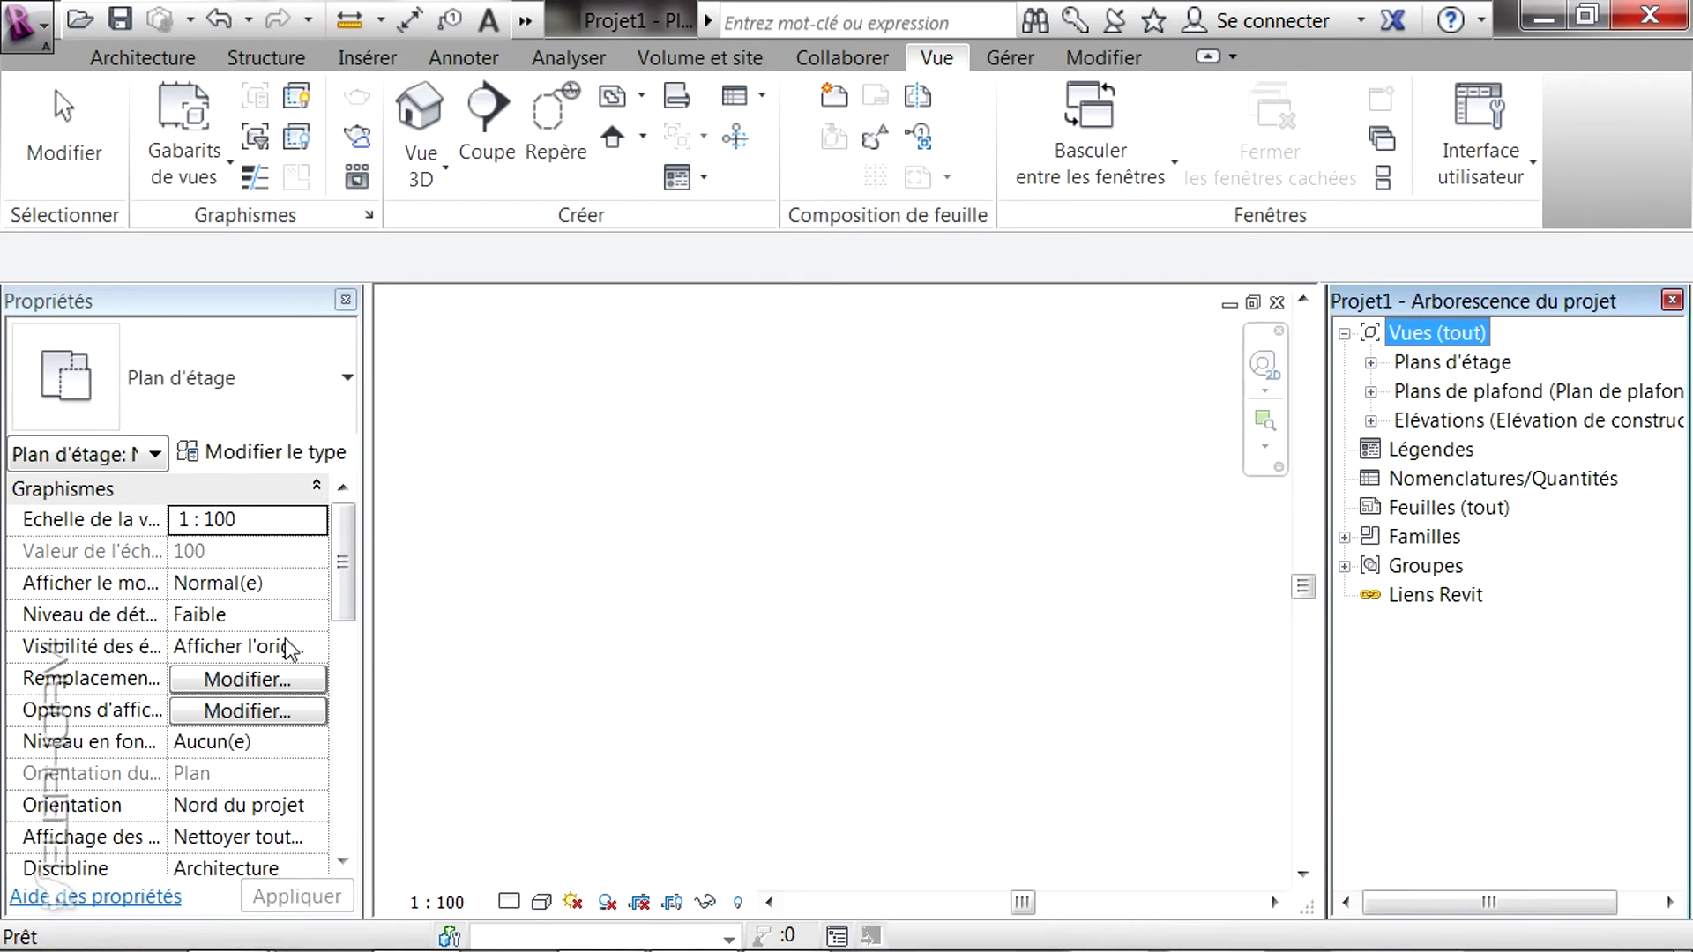